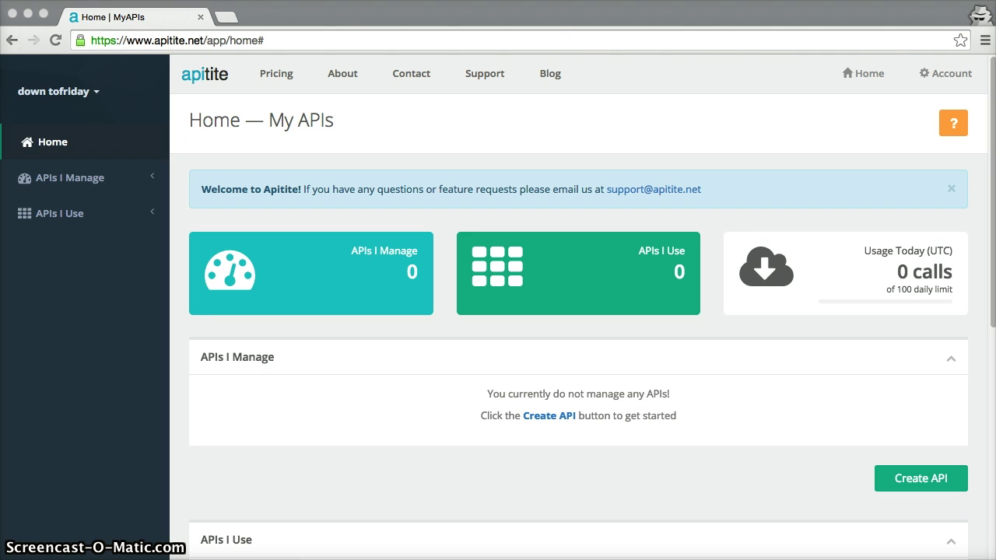
# Start a new API named "My Food App API" with the URL root "food"
pyautogui.click(565, 417)
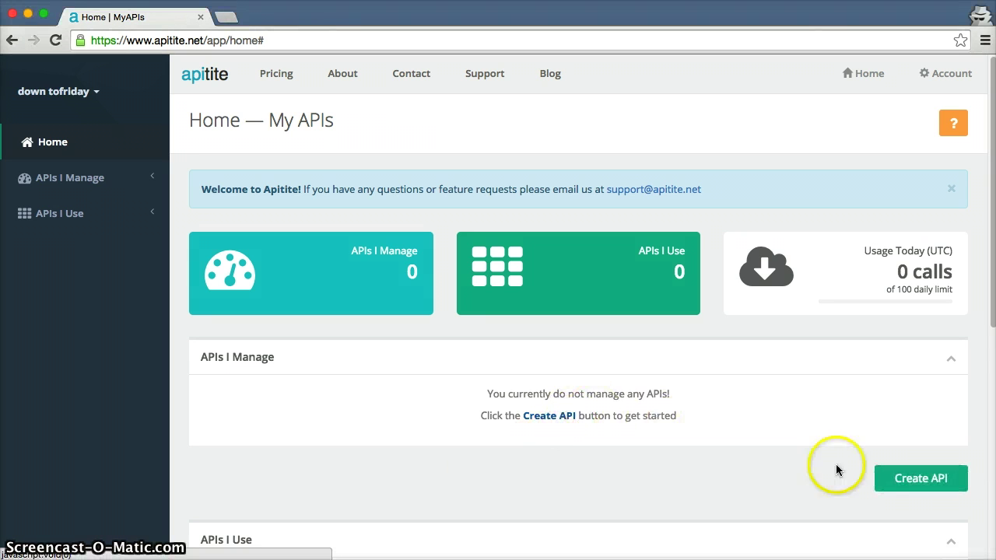
pyautogui.click(910, 479)
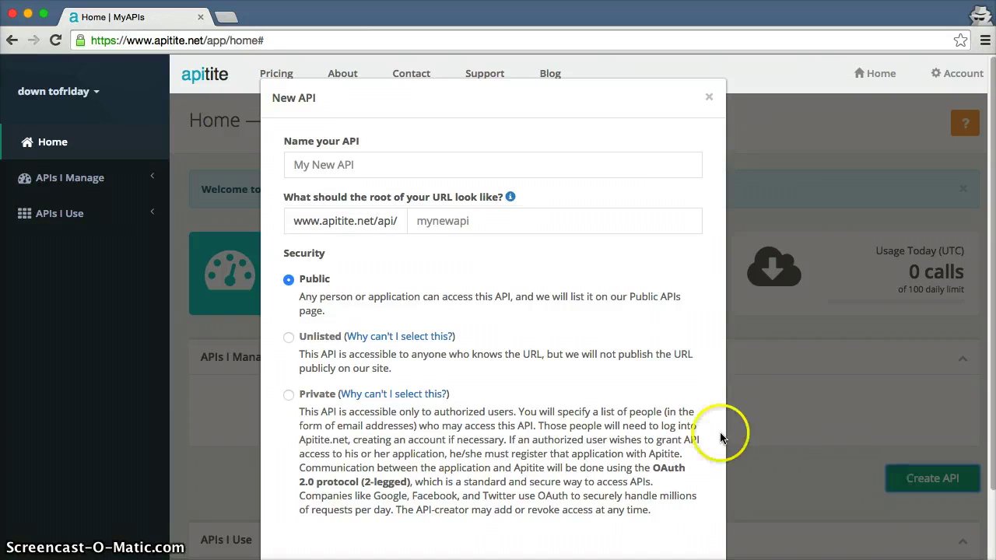
pyautogui.click(513, 163)
pyautogui.write('M')
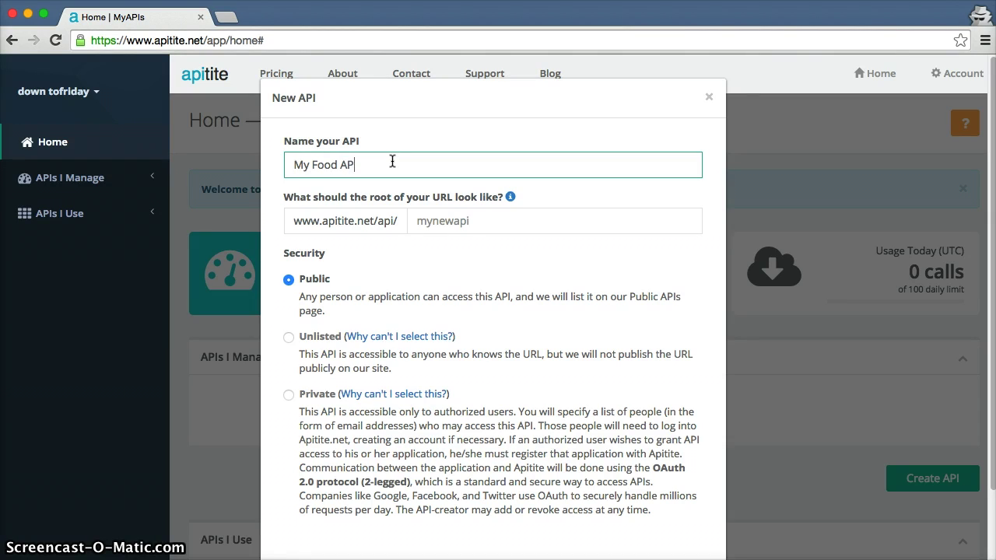
pyautogui.write('y Food App API')
pyautogui.press('Tab')
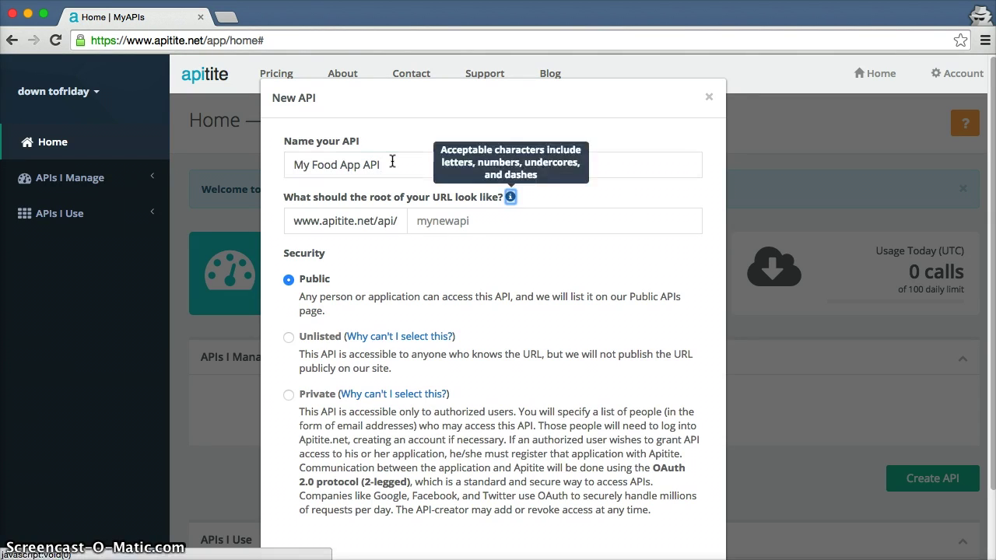
pyautogui.write('food')
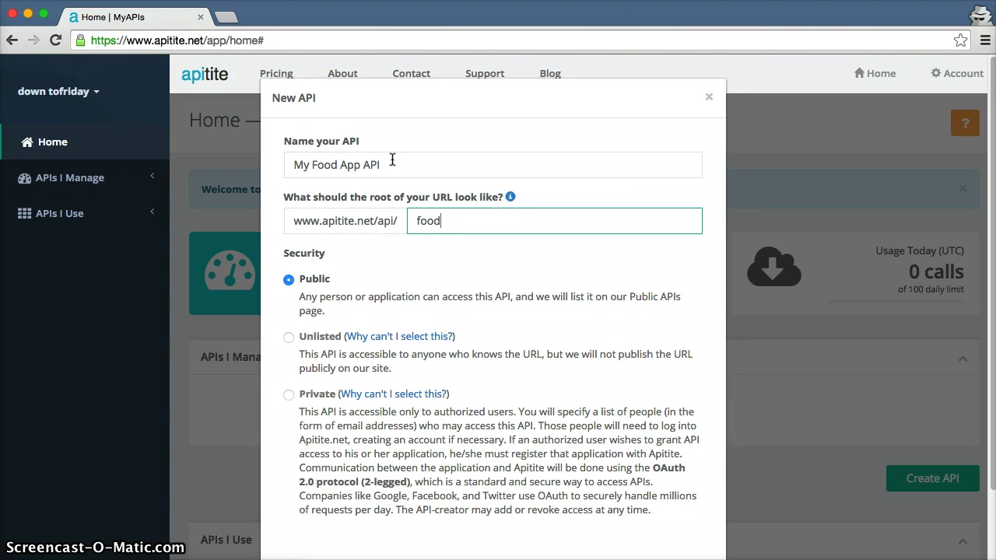
# Keep the new API's security set to Public and submit it
pyautogui.click(315, 282)
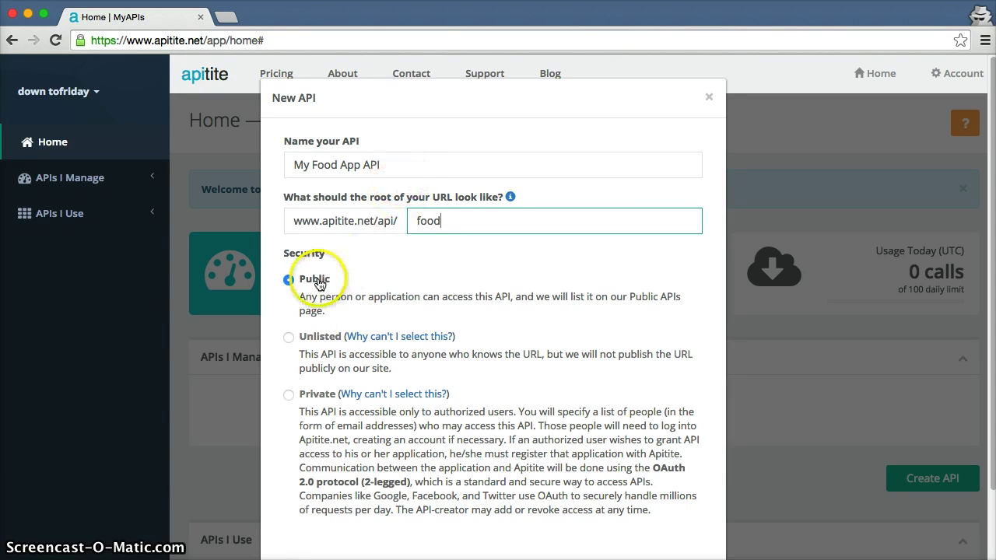
pyautogui.click(311, 305)
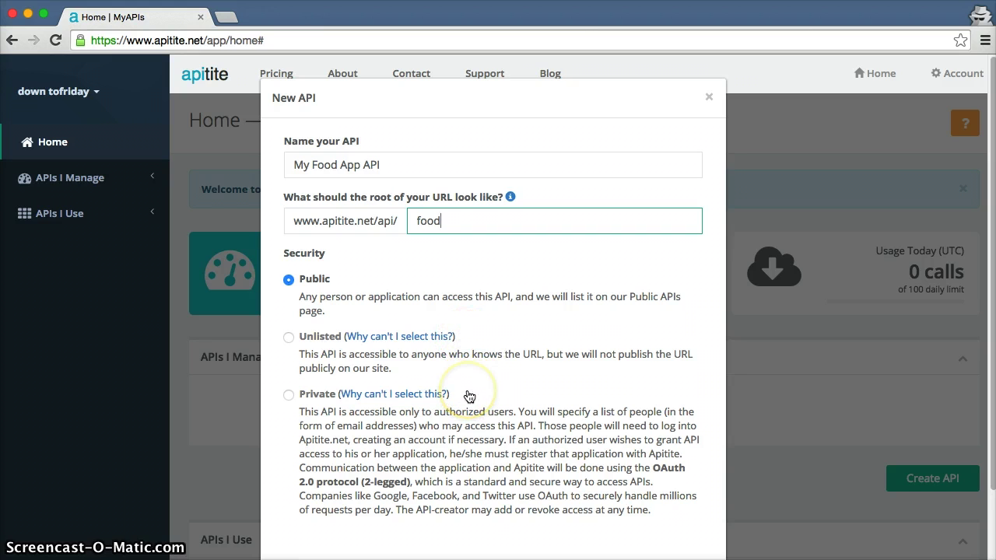
pyautogui.scroll(-2, 469, 397)
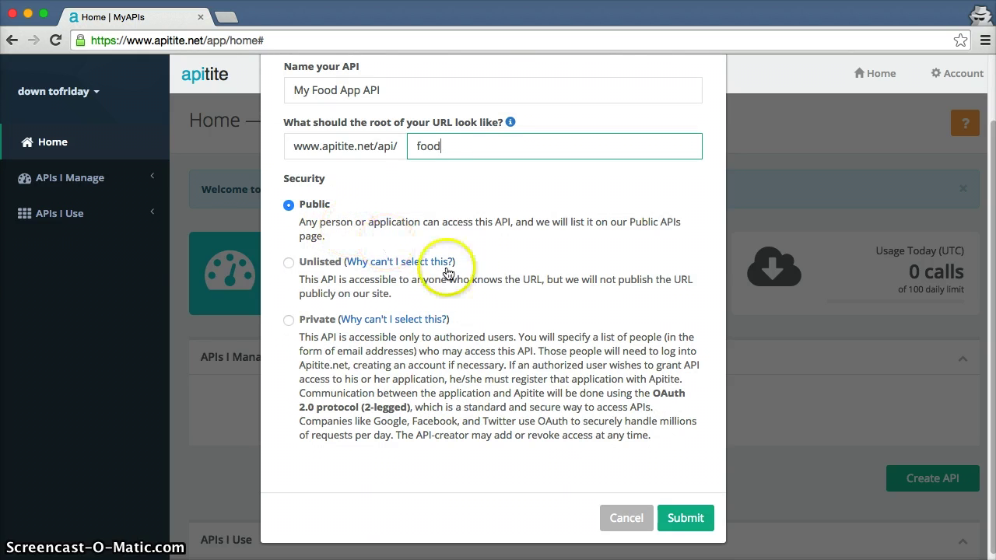
pyautogui.click(679, 516)
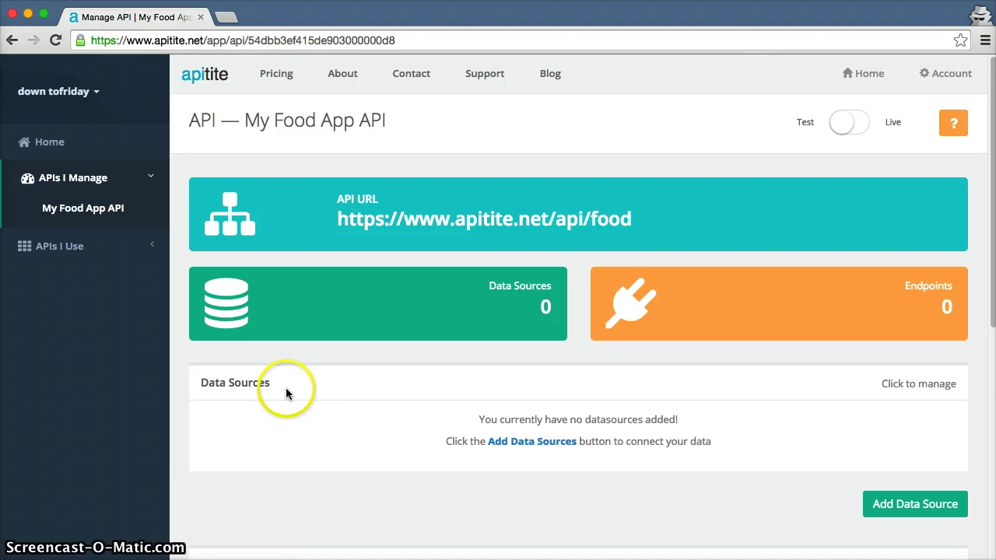
# Add a Database-type data source named "Food DB" to the API
pyautogui.scroll(-2, 287, 388)
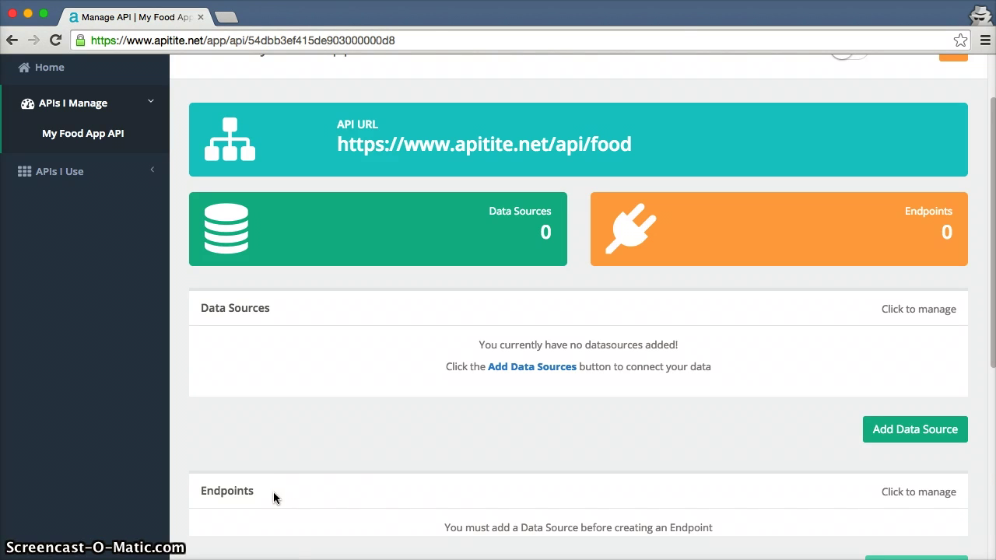
pyautogui.click(902, 438)
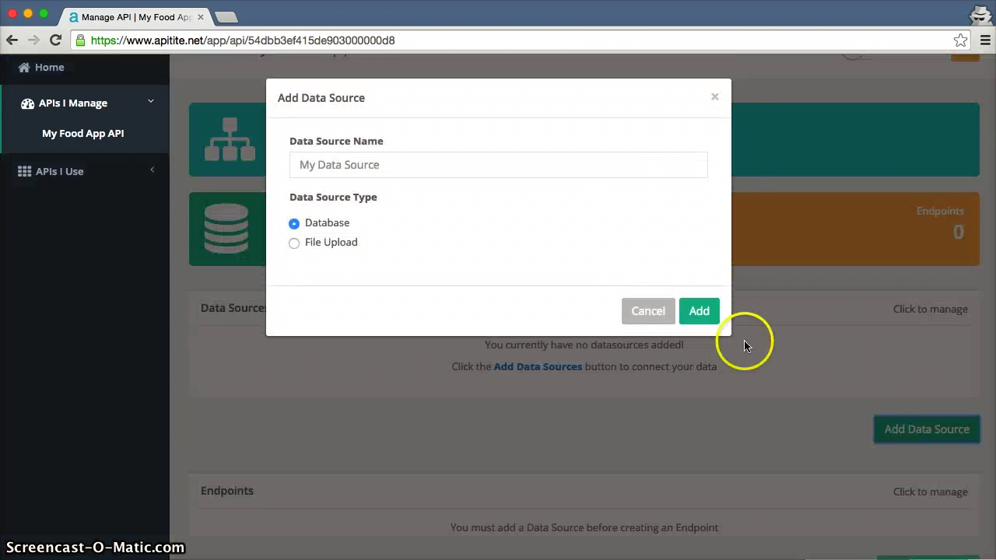
pyautogui.click(569, 169)
pyautogui.write('Foo')
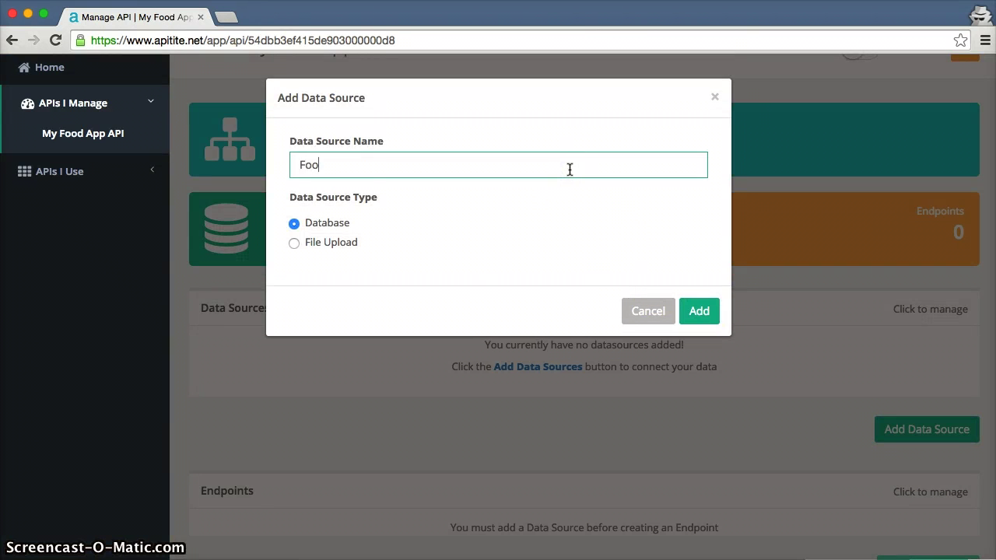
pyautogui.write('d DB')
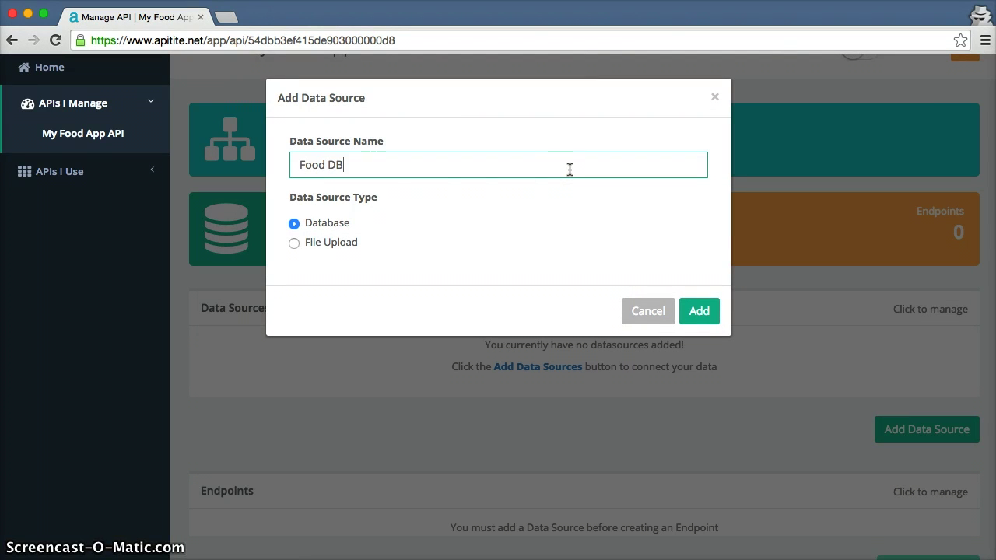
pyautogui.click(698, 311)
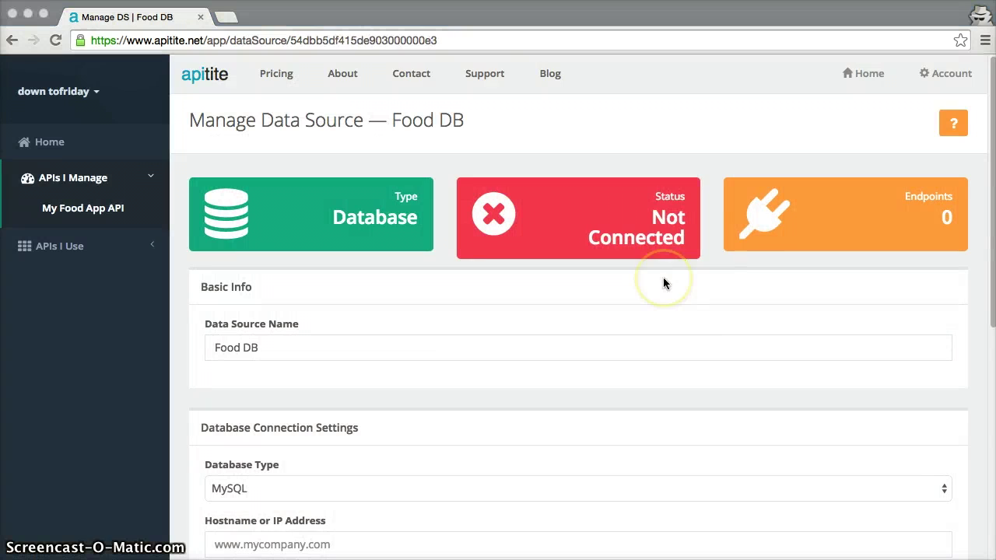
# Fill in the Food DB connection settings with hostname hubtracks.com, database name food and database username demouser
pyautogui.scroll(-5, 664, 281)
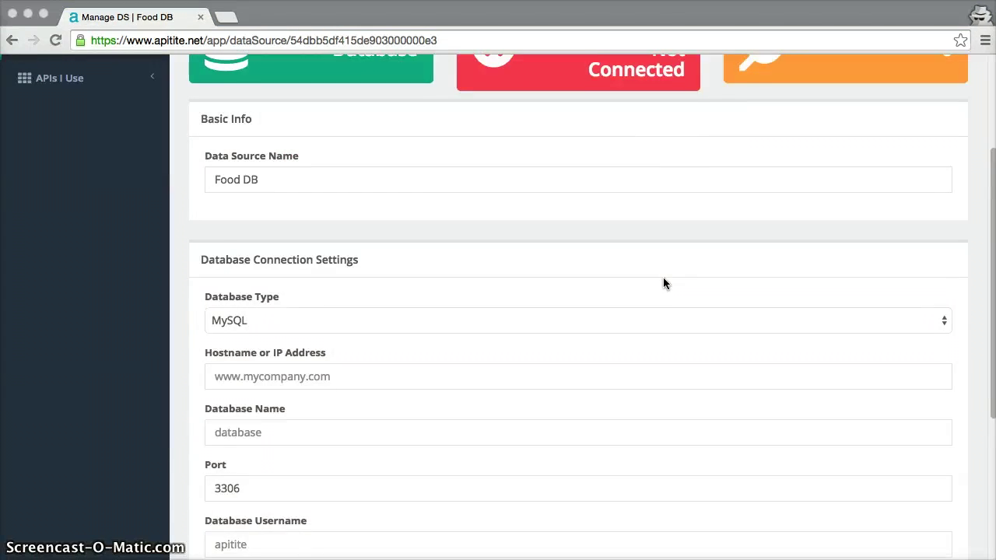
pyautogui.scroll(-1, 663, 283)
pyautogui.click(341, 332)
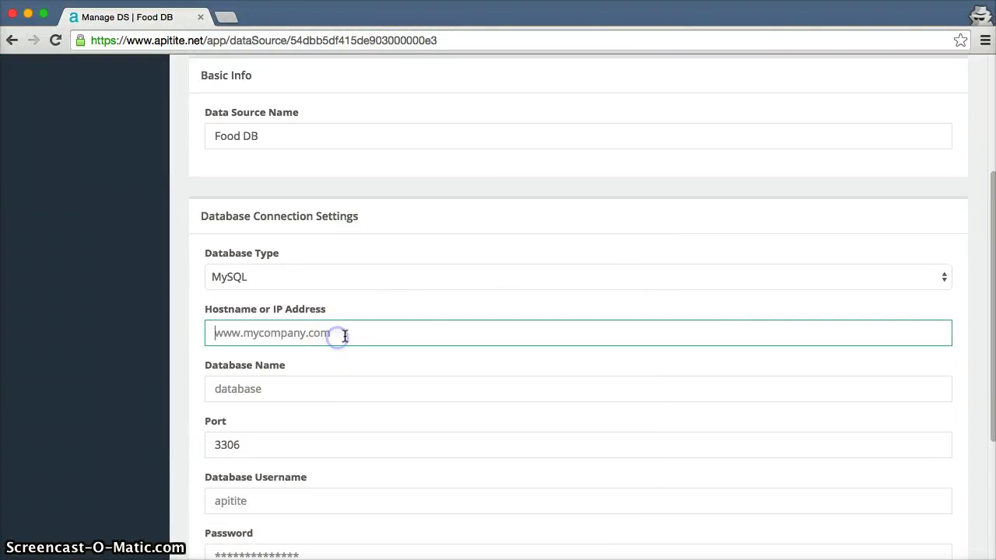
pyautogui.write('hubtracks.com')
pyautogui.click(284, 380)
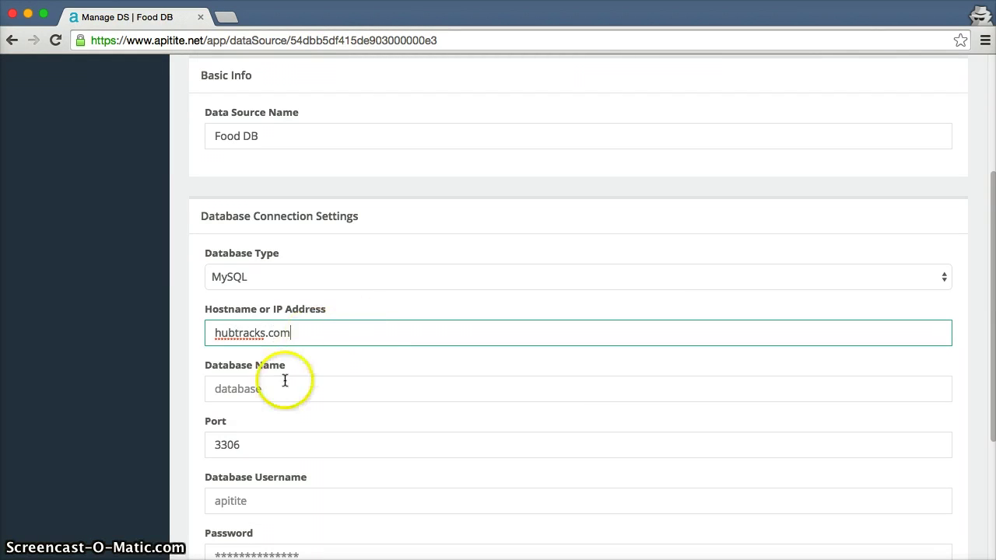
pyautogui.write('food')
pyautogui.scroll(-3, 303, 381)
pyautogui.click(260, 415)
pyautogui.write('demouser')
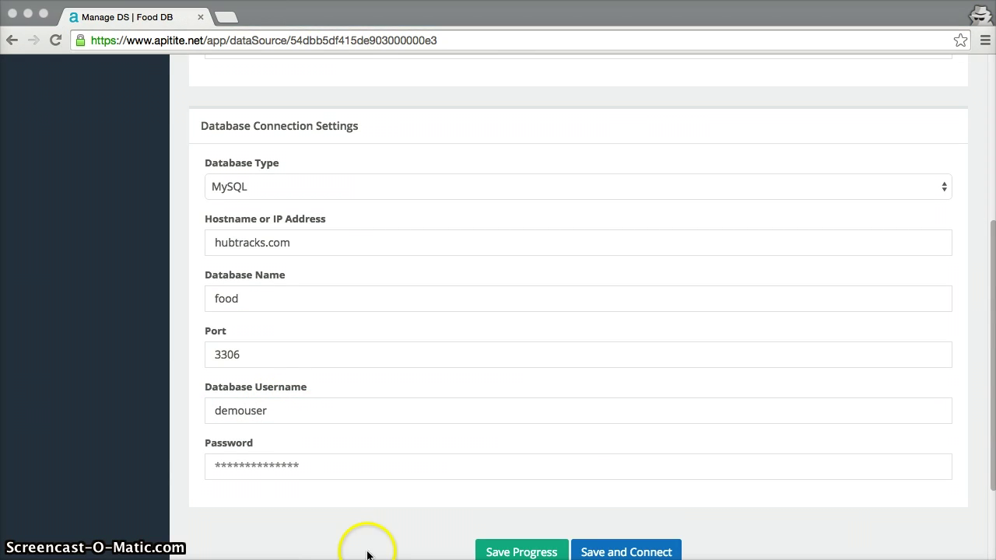
# Enter the database password, save and connect the data source, and dismiss the connection results
pyautogui.click(316, 466)
pyautogui.press('super+v')
pyautogui.scroll(-2, 378, 467)
pyautogui.click(615, 490)
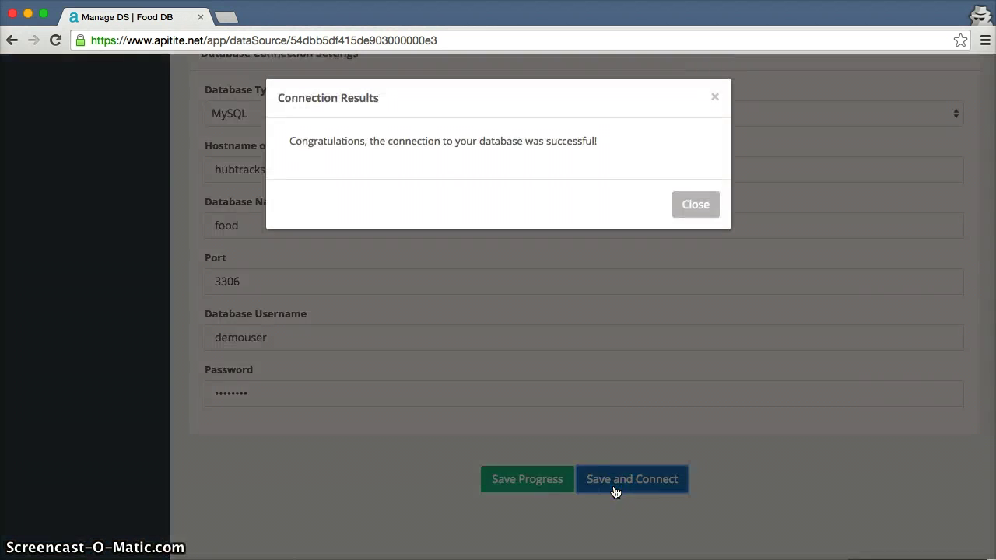
pyautogui.click(693, 212)
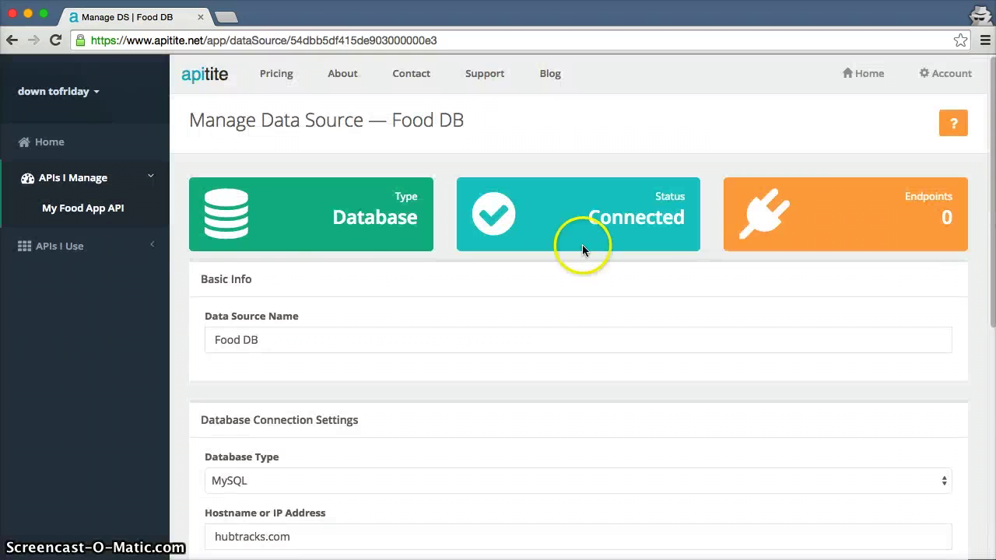
# Return to My Food App API and start a new endpoint named "All Foods"
pyautogui.click(111, 210)
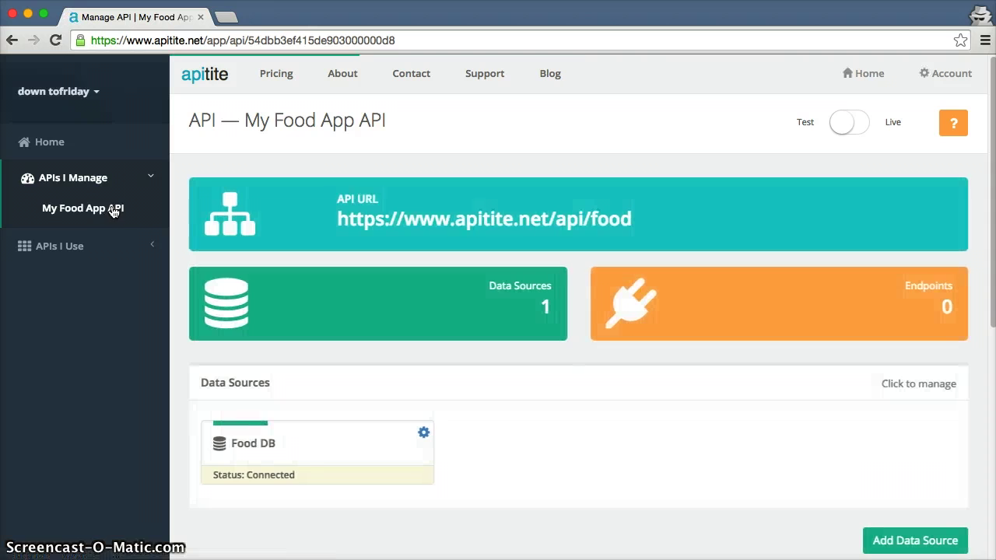
pyautogui.click(128, 212)
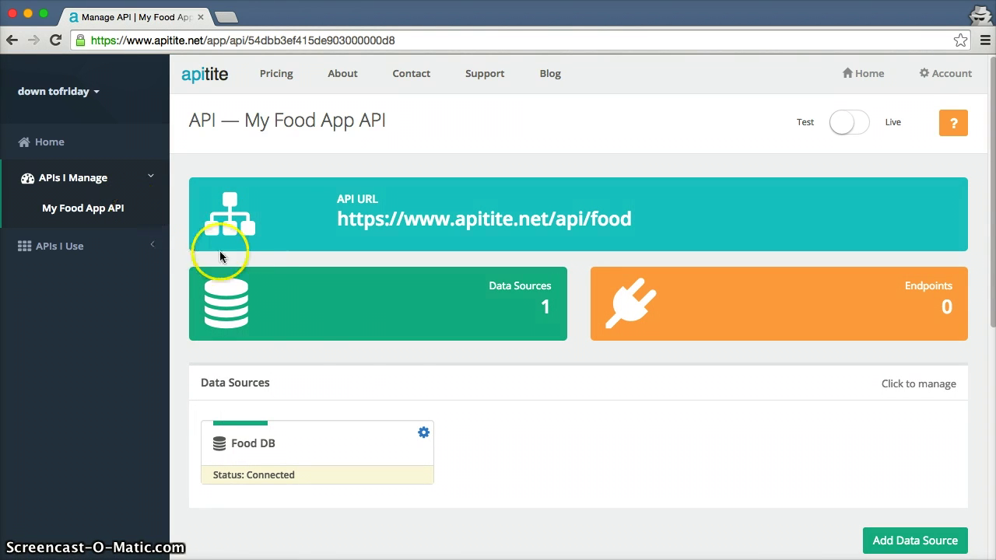
pyautogui.scroll(-3, 508, 430)
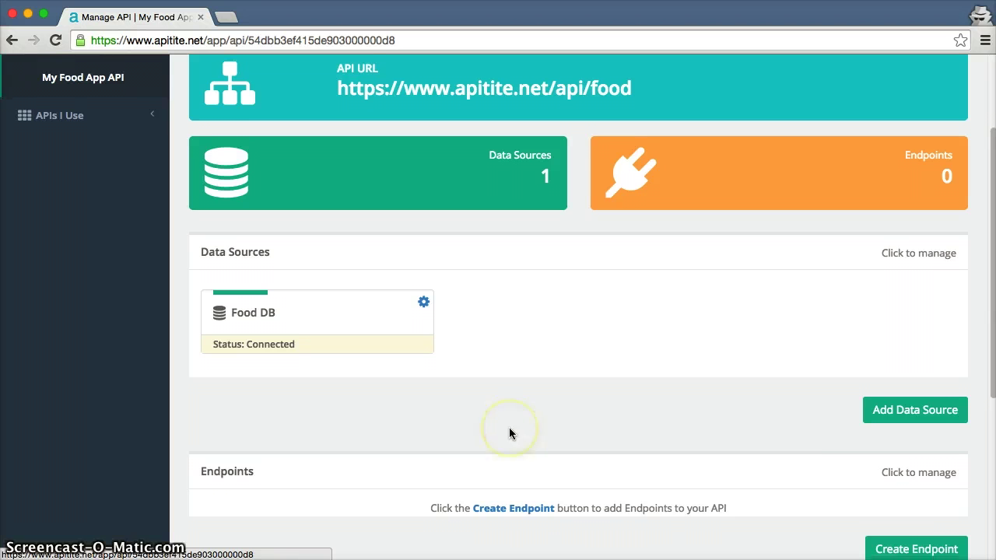
pyautogui.scroll(-1, 509, 428)
pyautogui.scroll(-2, 509, 433)
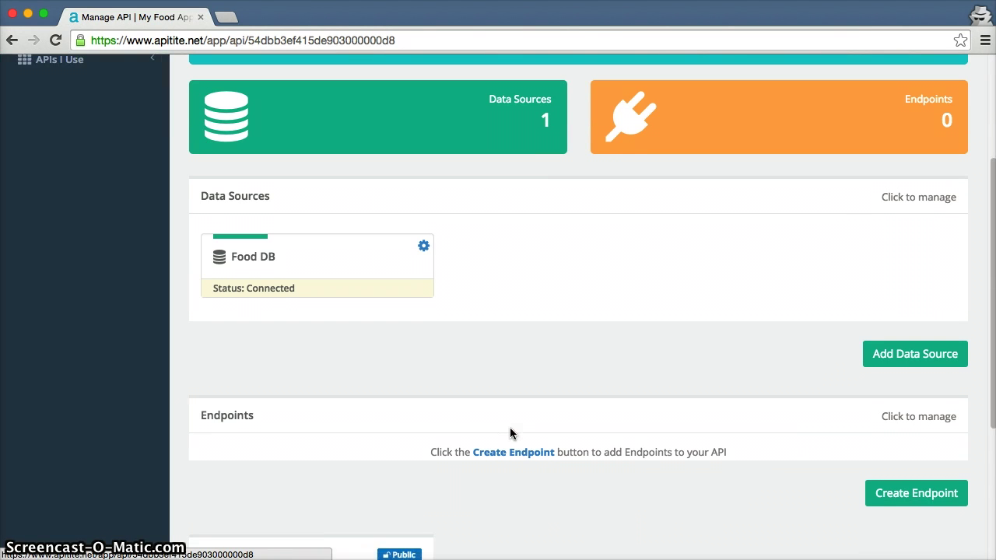
pyautogui.scroll(-2, 509, 433)
pyautogui.click(515, 390)
pyautogui.click(904, 434)
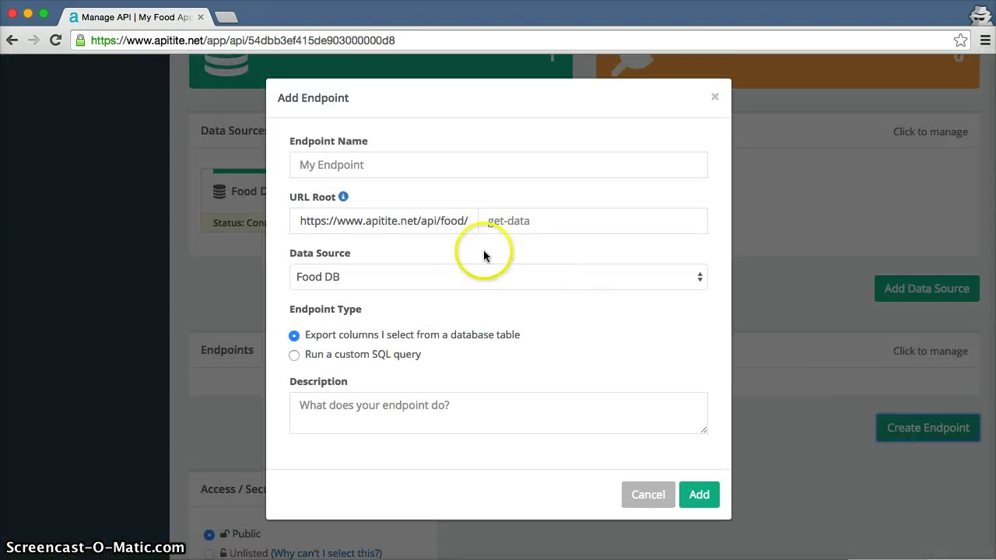
pyautogui.click(393, 163)
pyautogui.write('All Foods')
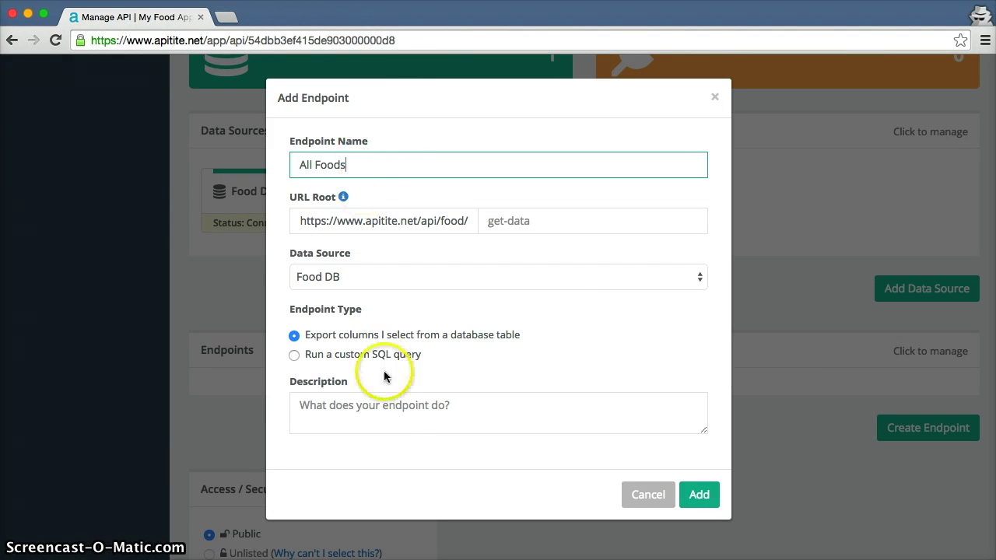
# Describe the endpoint as "A data dump of all food information" and set its URL root to "allfoods"
pyautogui.click(394, 410)
pyautogui.write('A')
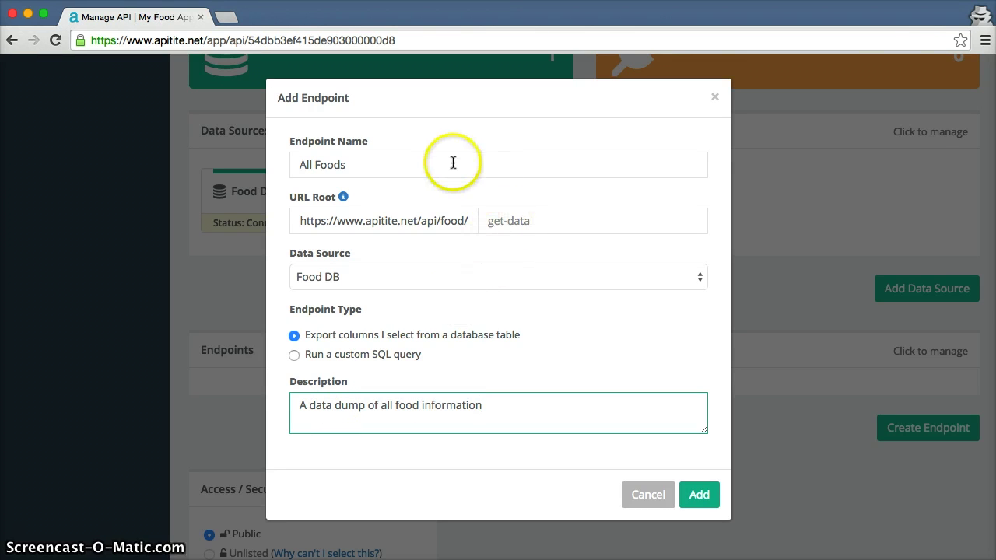
pyautogui.click(506, 219)
pyautogui.write('allfoods')
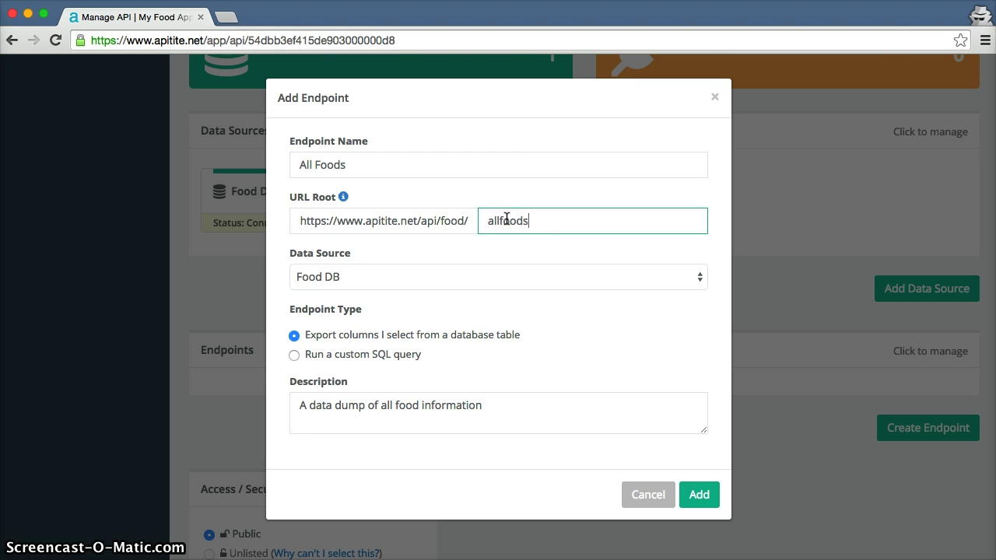
pyautogui.click(504, 222)
# Use Food DB as the endpoint's data source, choose exporting selected columns from a database table, and add the endpoint
pyautogui.click(485, 277)
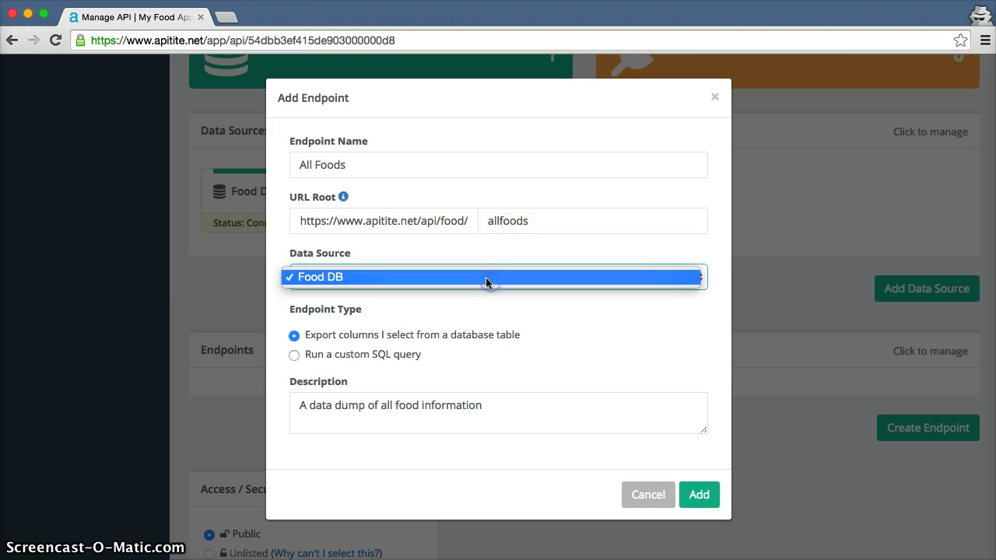
pyautogui.click(485, 277)
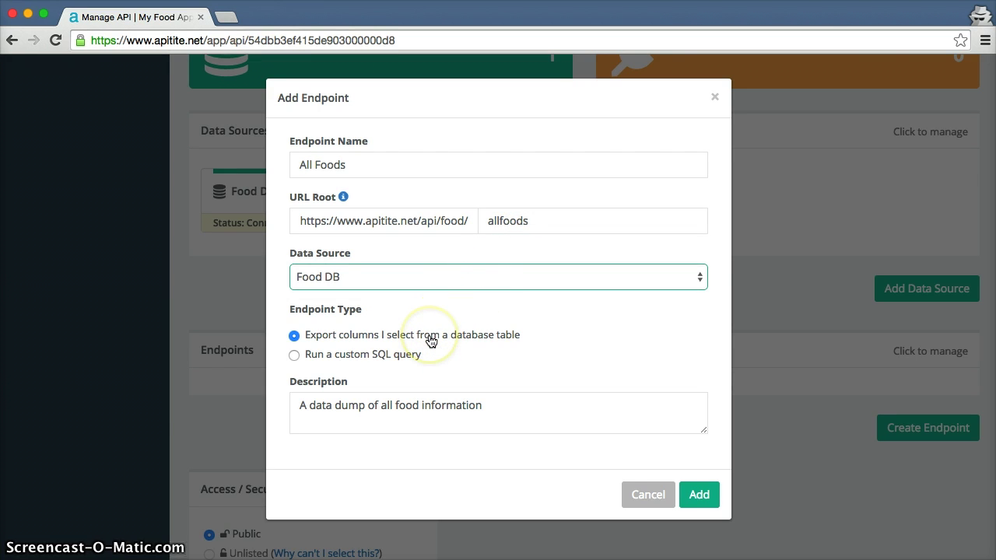
pyautogui.click(510, 342)
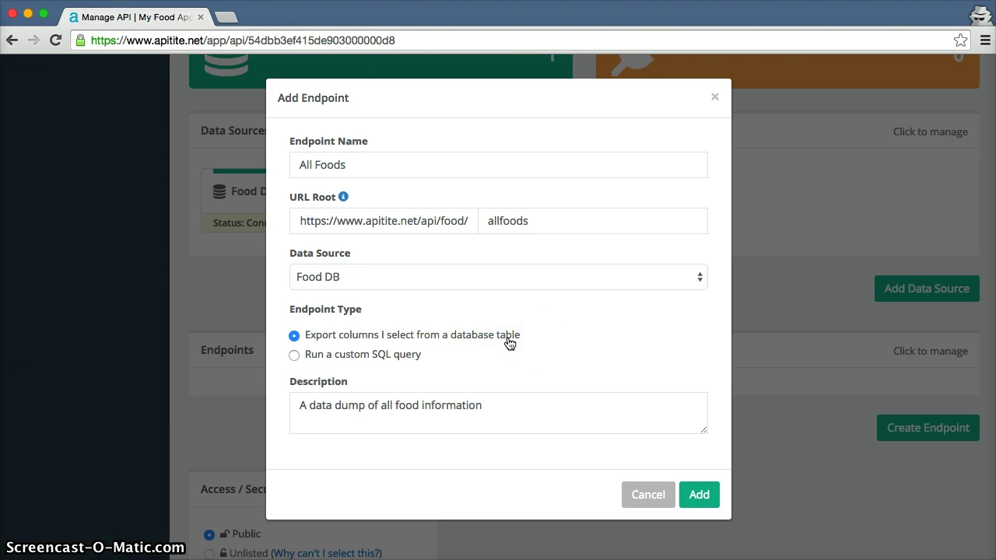
pyautogui.click(410, 358)
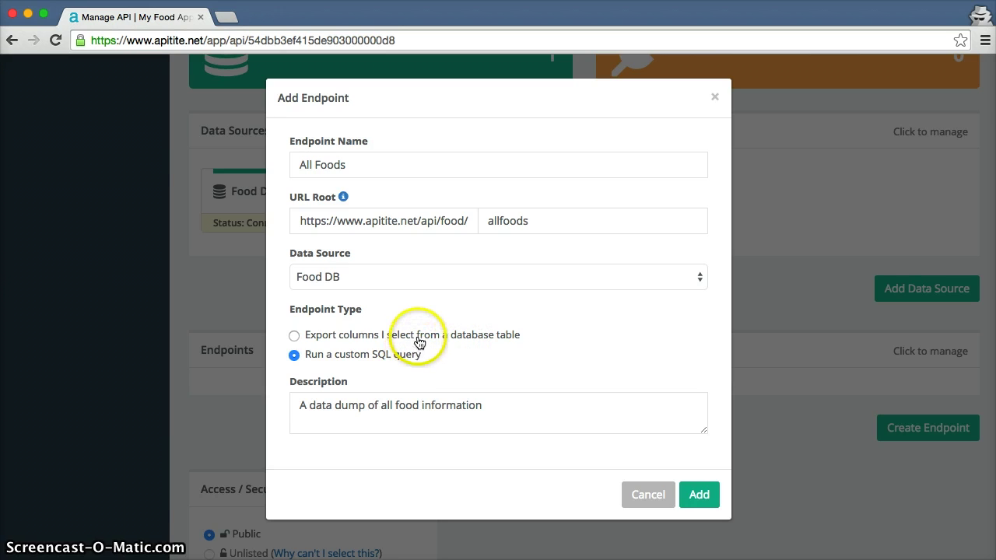
pyautogui.click(419, 343)
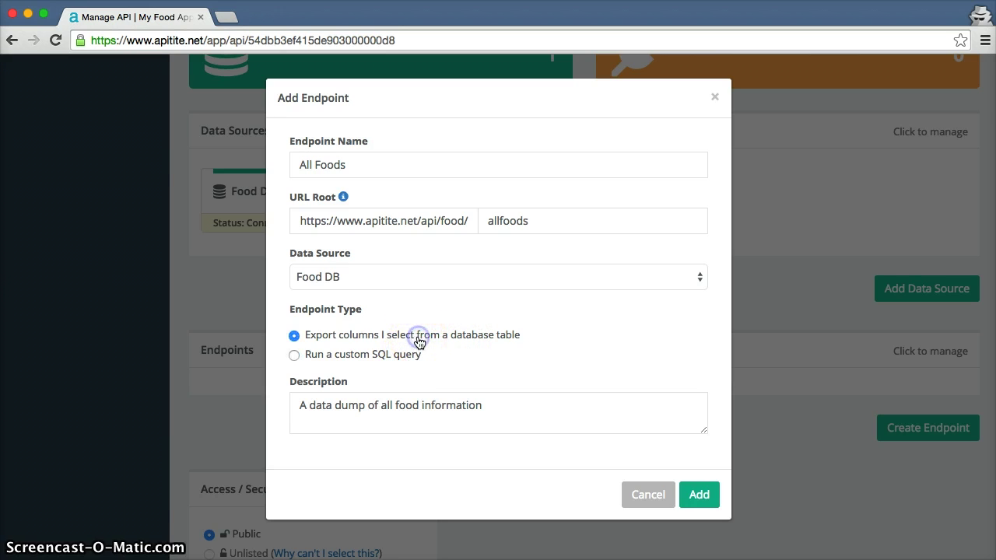
pyautogui.click(705, 496)
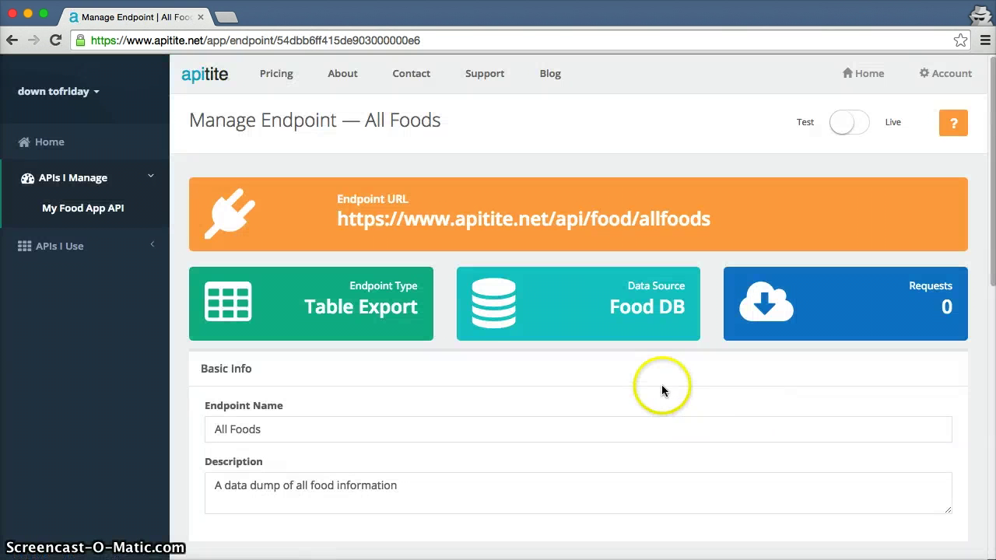
# Choose foods as the database table to export for the All Foods endpoint
pyautogui.scroll(-2, 662, 389)
pyautogui.scroll(-4, 661, 389)
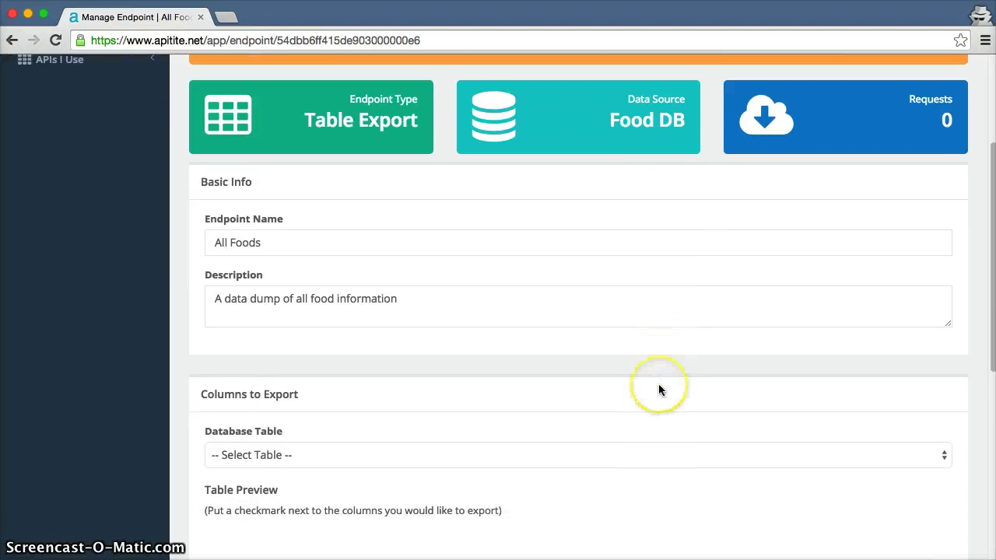
pyautogui.scroll(-1, 658, 389)
pyautogui.click(644, 399)
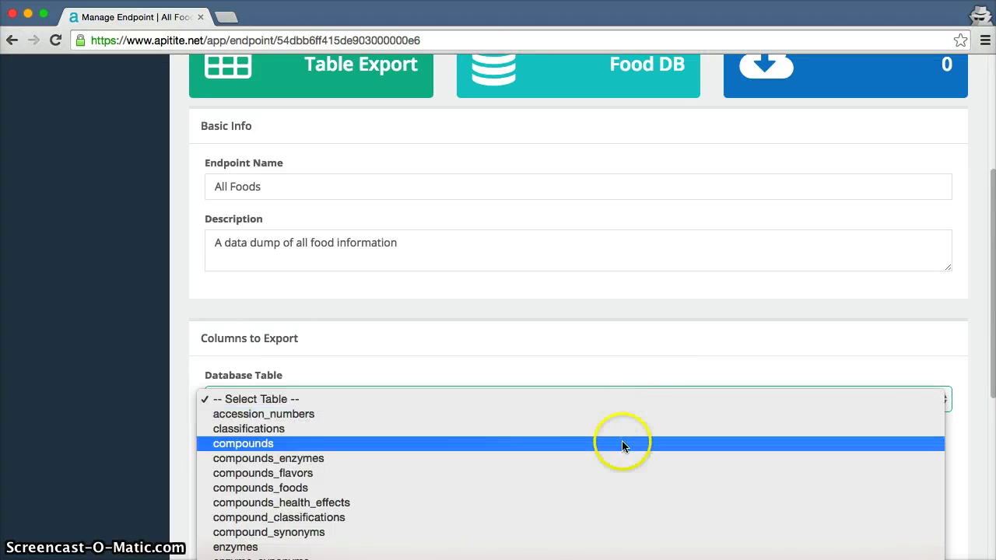
pyautogui.click(595, 545)
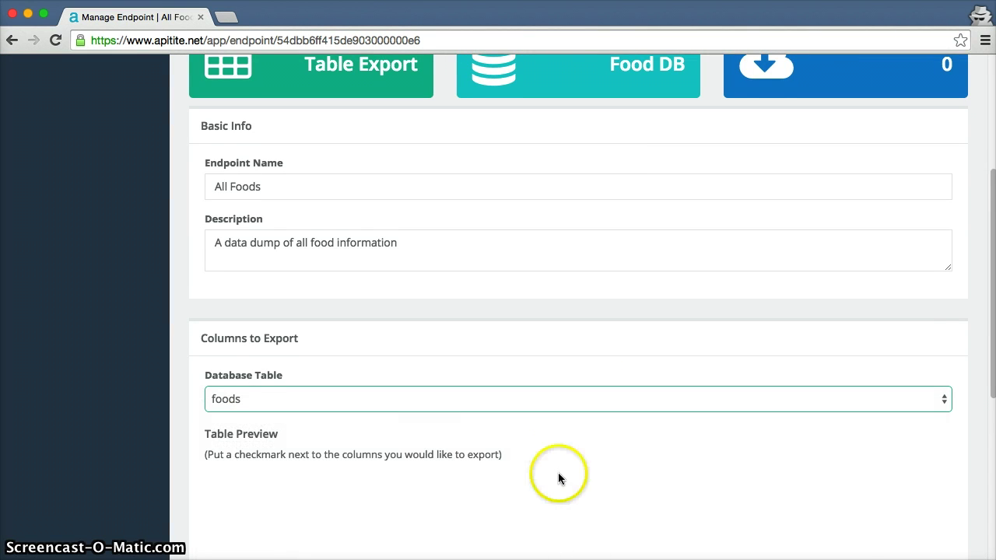
pyautogui.scroll(-1, 556, 463)
pyautogui.scroll(-10, 233, 342)
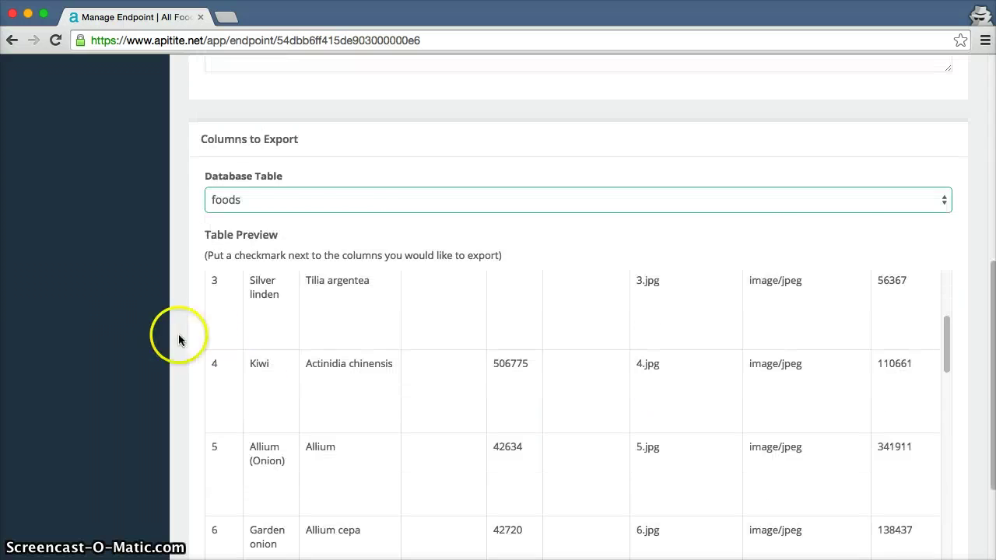
# Exclude the picture_content_type, picture_updated_at and picture_file_size columns from the export and save the endpoint
pyautogui.scroll(5, 304, 311)
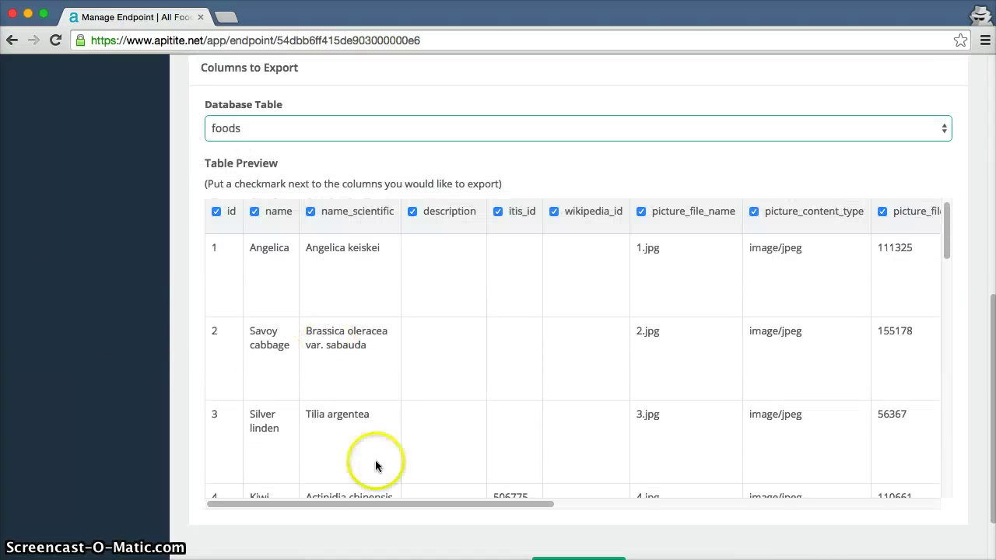
pyautogui.click(753, 211)
pyautogui.moveTo(526, 504); pyautogui.dragTo(744, 502)
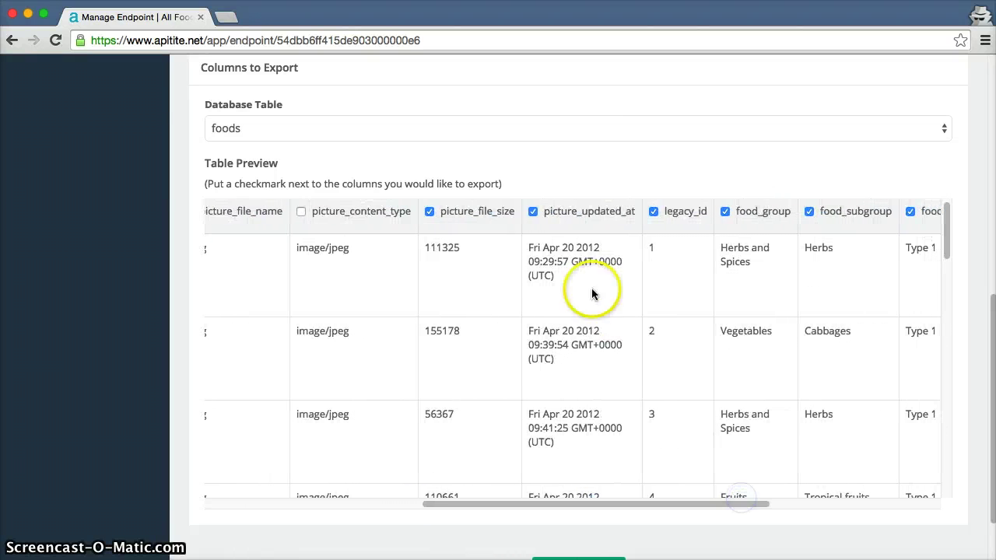
pyautogui.click(536, 214)
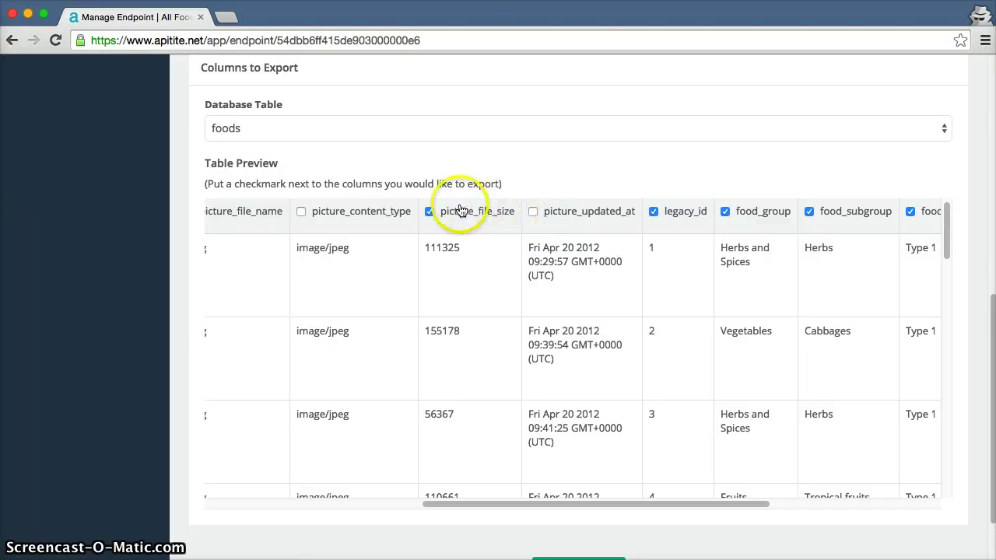
pyautogui.click(430, 212)
pyautogui.scroll(-2, 493, 262)
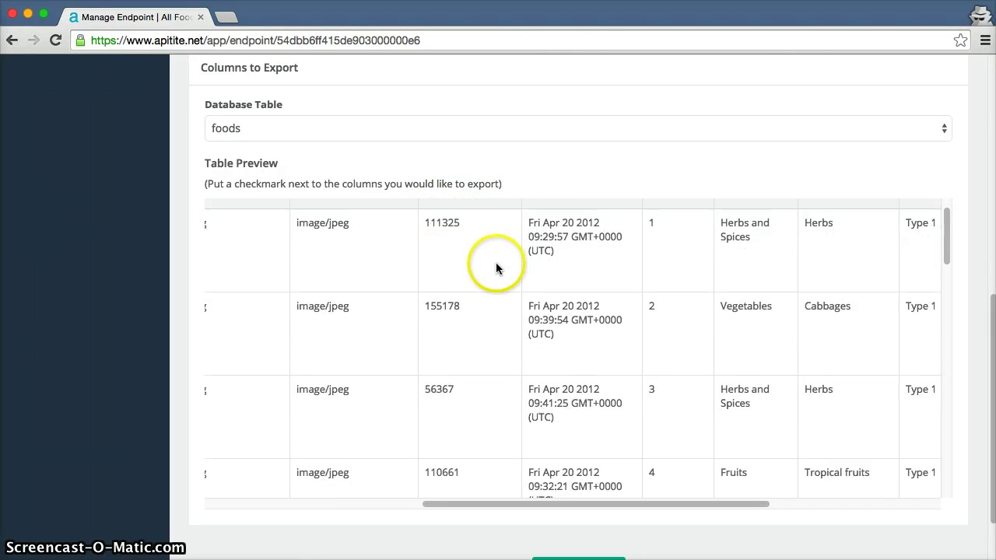
pyautogui.scroll(-2, 980, 349)
pyautogui.click(572, 534)
pyautogui.scroll(10, 518, 438)
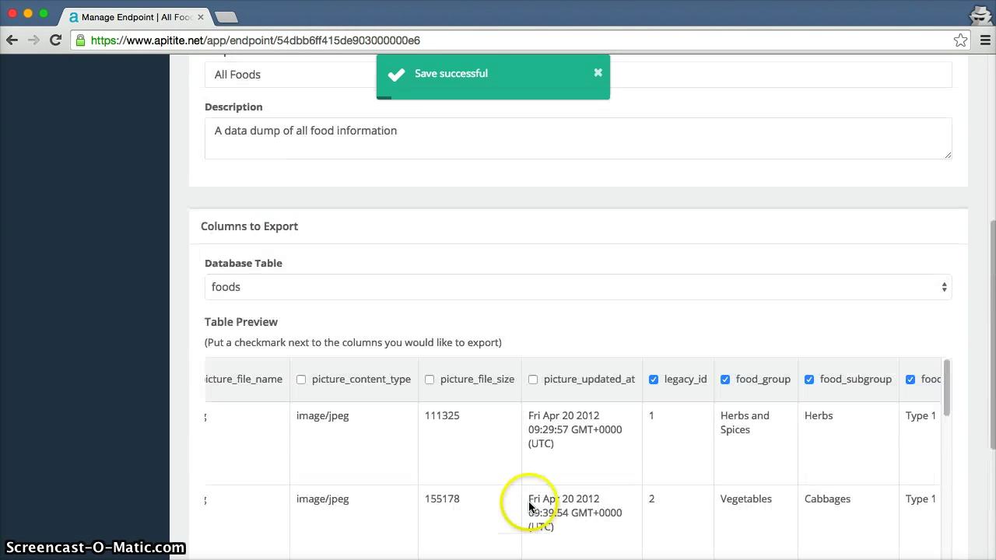
# Return to My Food App API and switch the whole API to Live
pyautogui.click(117, 223)
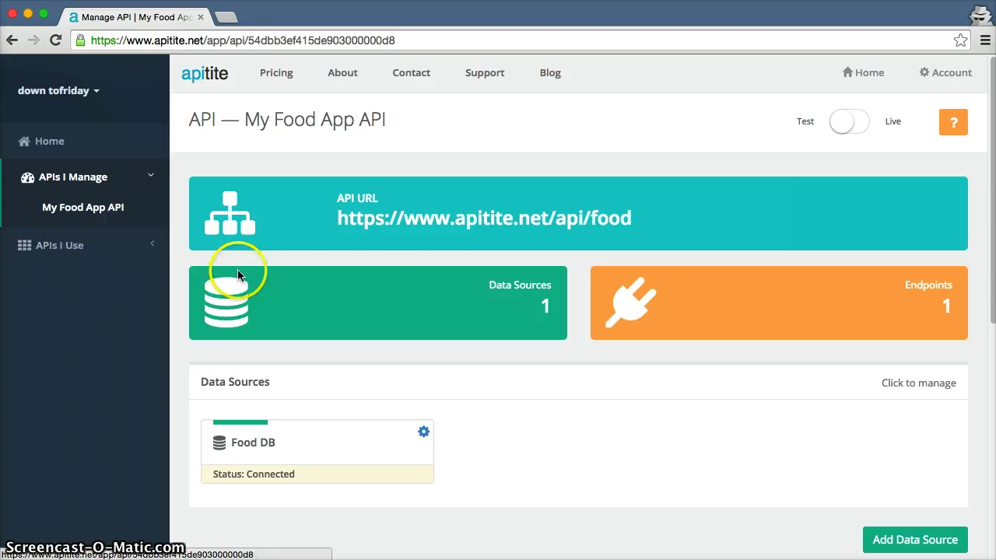
pyautogui.click(847, 124)
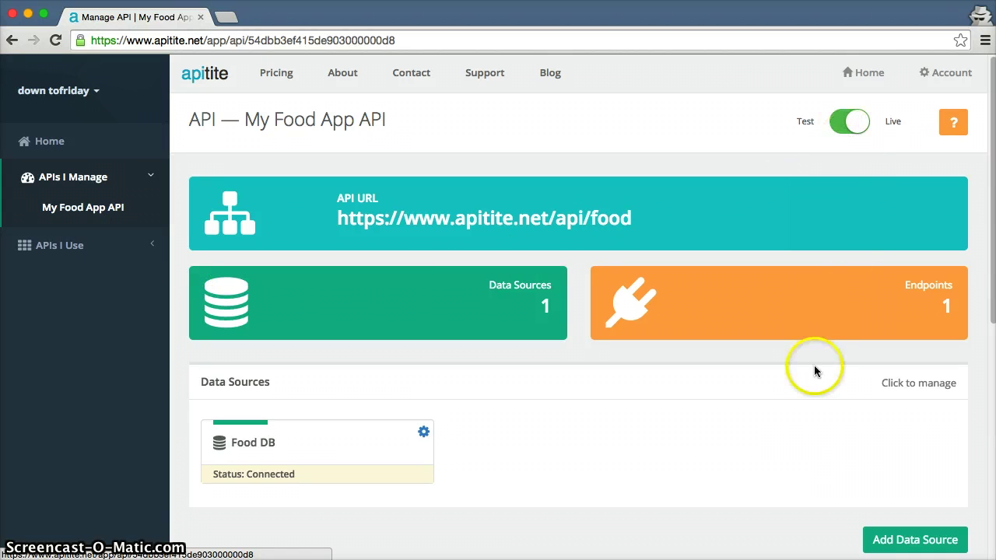
pyautogui.scroll(-5, 797, 461)
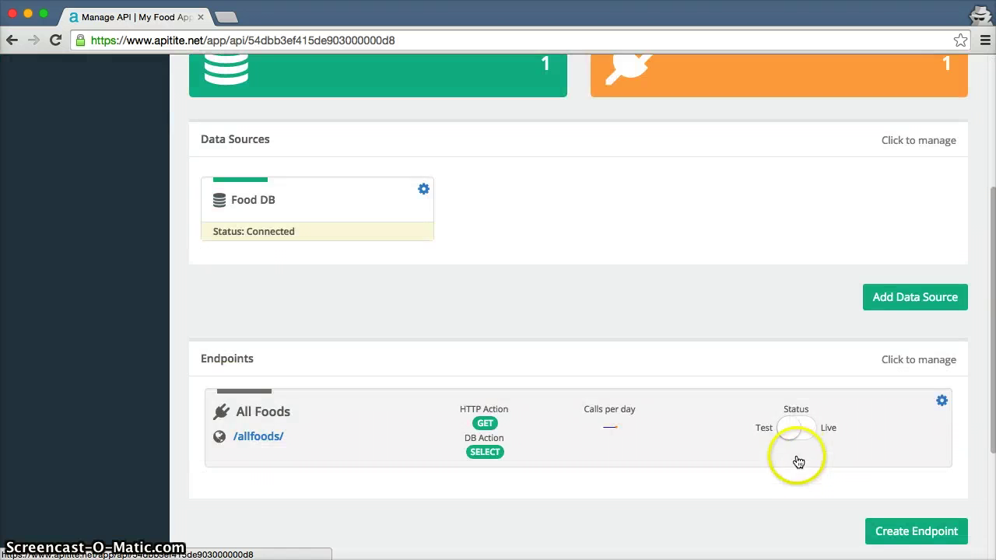
# Switch the All Foods endpoint to Live and back to Test, and check its public page in test mode
pyautogui.click(794, 429)
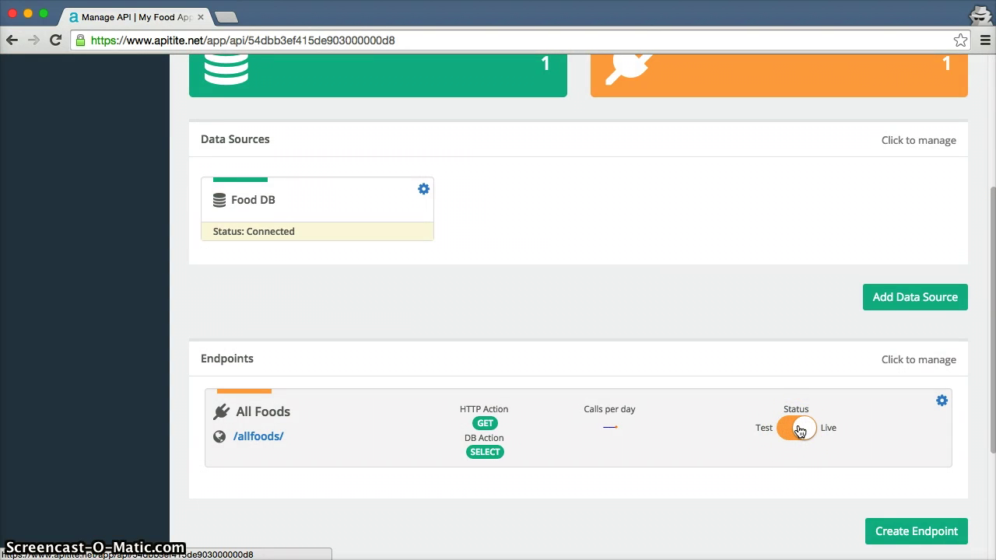
pyautogui.click(801, 429)
pyautogui.click(271, 438)
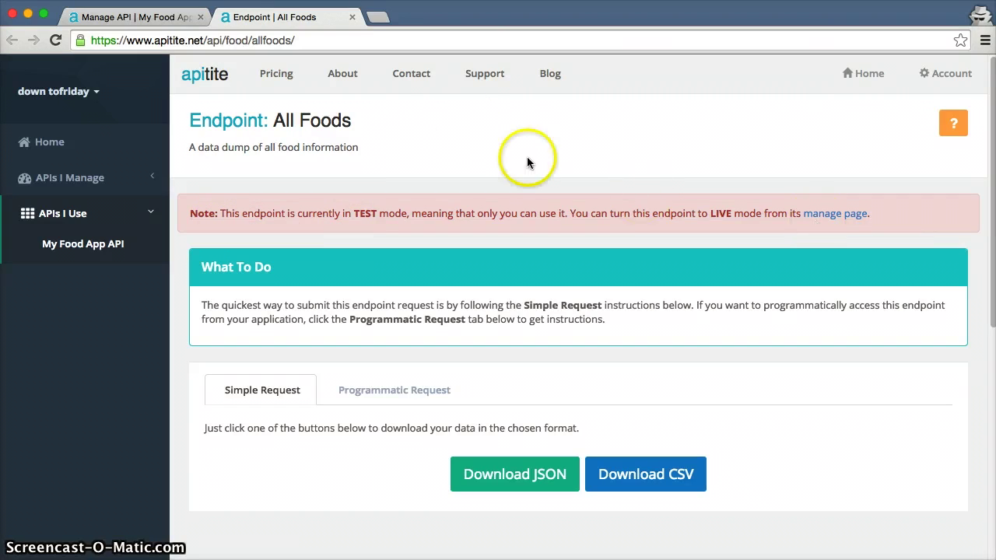
pyautogui.click(352, 16)
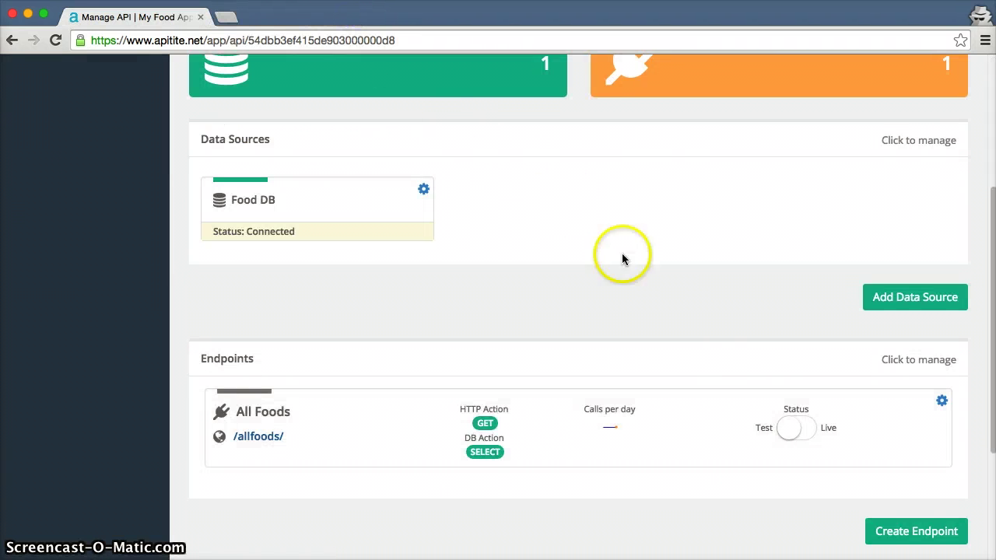
# Set the All Foods endpoint's status to Live and open its /allfoods/ page
pyautogui.click(792, 437)
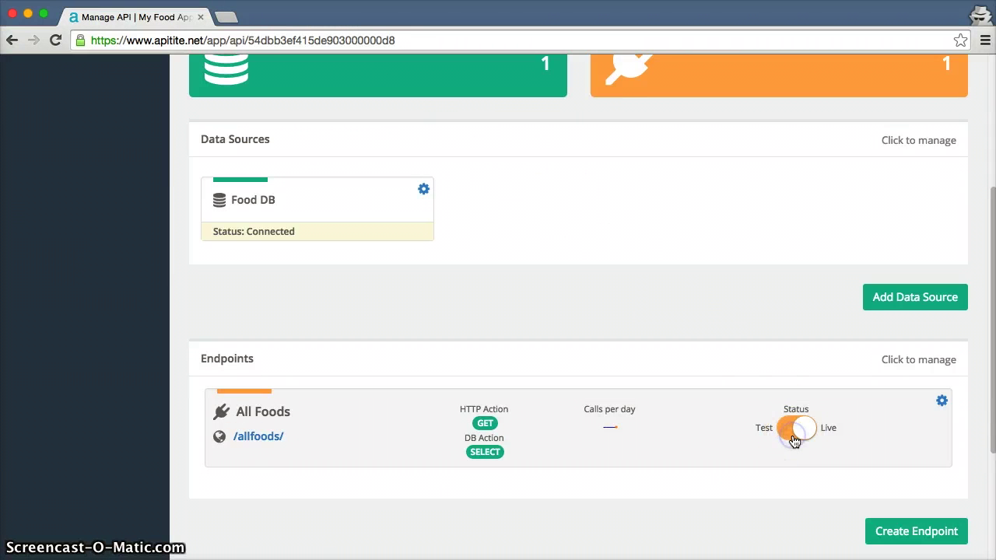
pyautogui.click(256, 438)
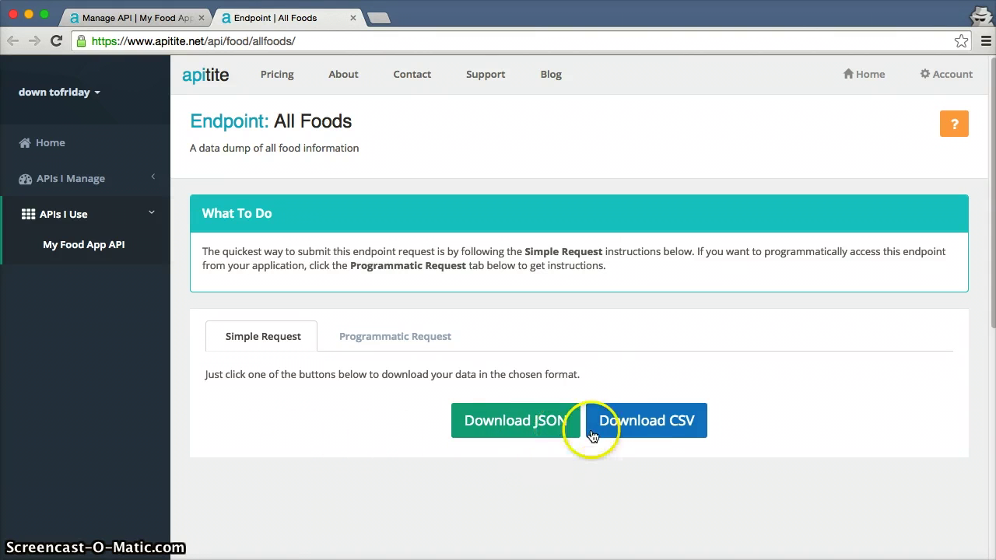
# Download the All Foods data as CSV, review the rows of allfoods.csv in Excel and close the file
pyautogui.click(655, 432)
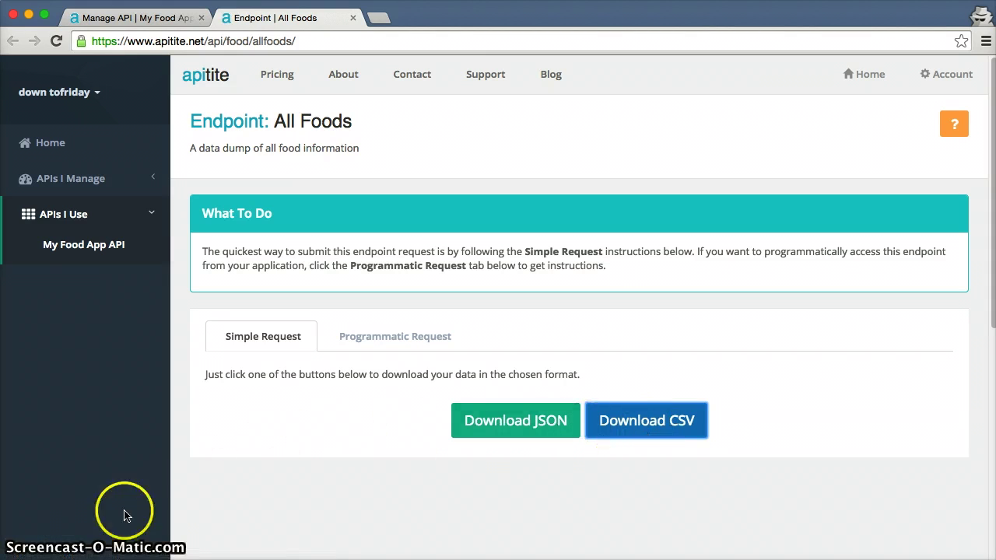
pyautogui.click(49, 540)
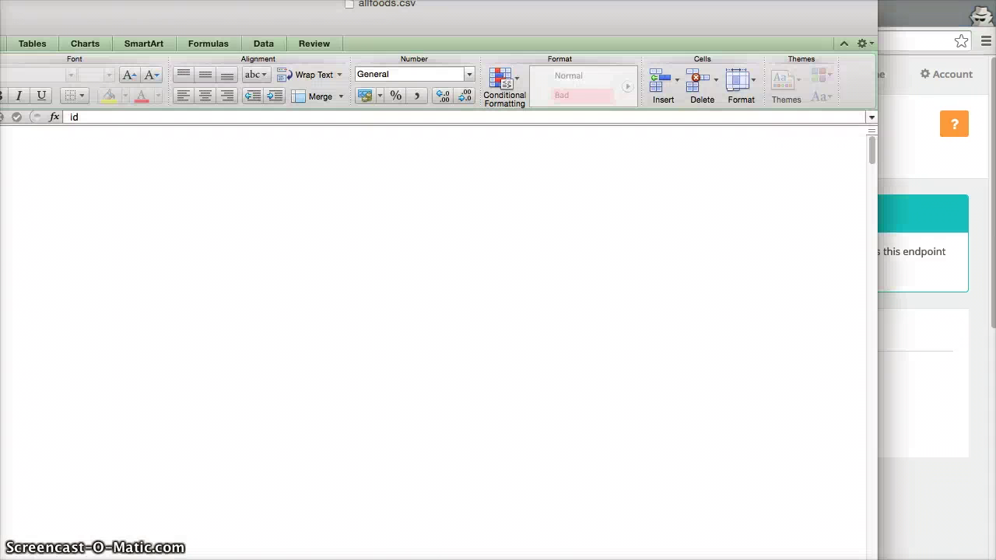
pyautogui.moveTo(422, 18); pyautogui.dragTo(587, 24)
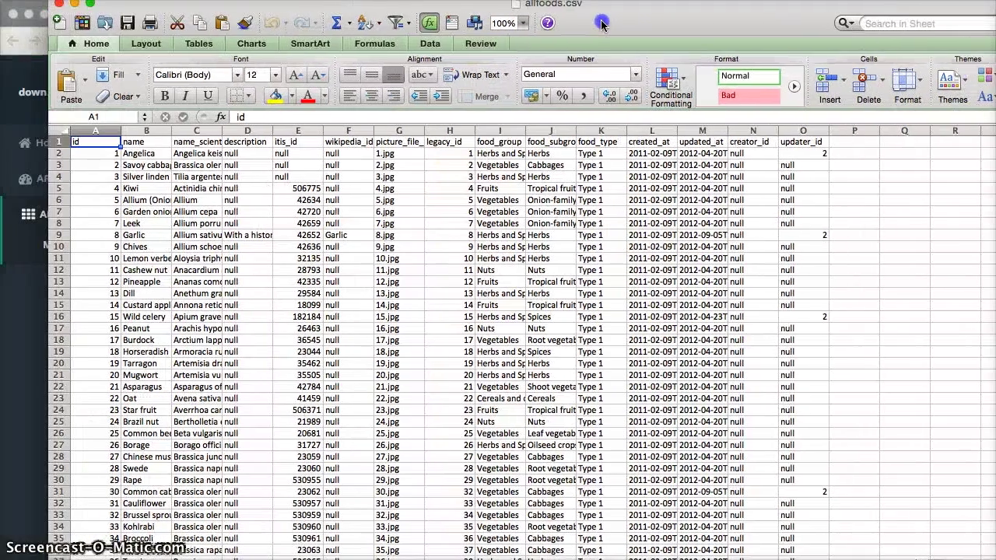
pyautogui.scroll(-1, 600, 273)
pyautogui.scroll(-5, 622, 280)
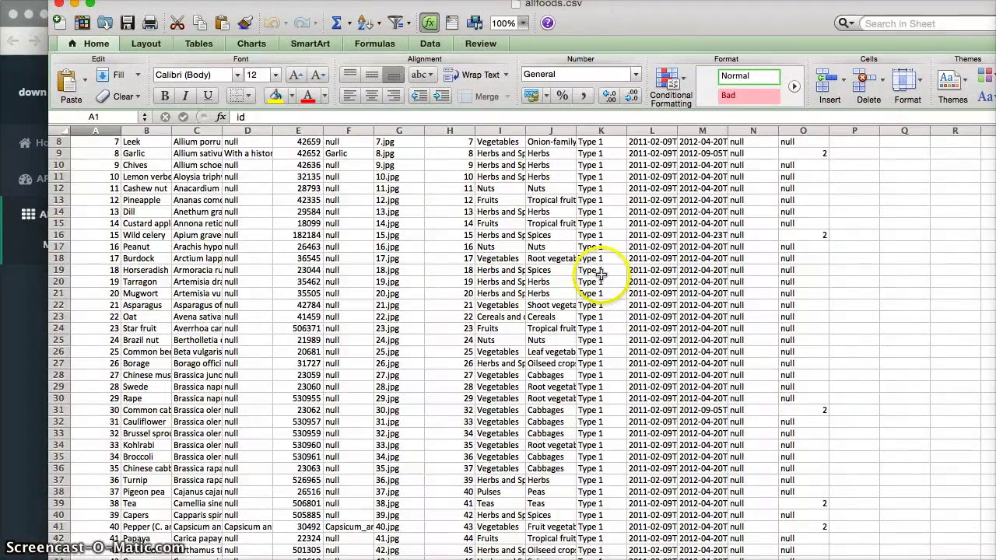
pyautogui.scroll(2, 649, 288)
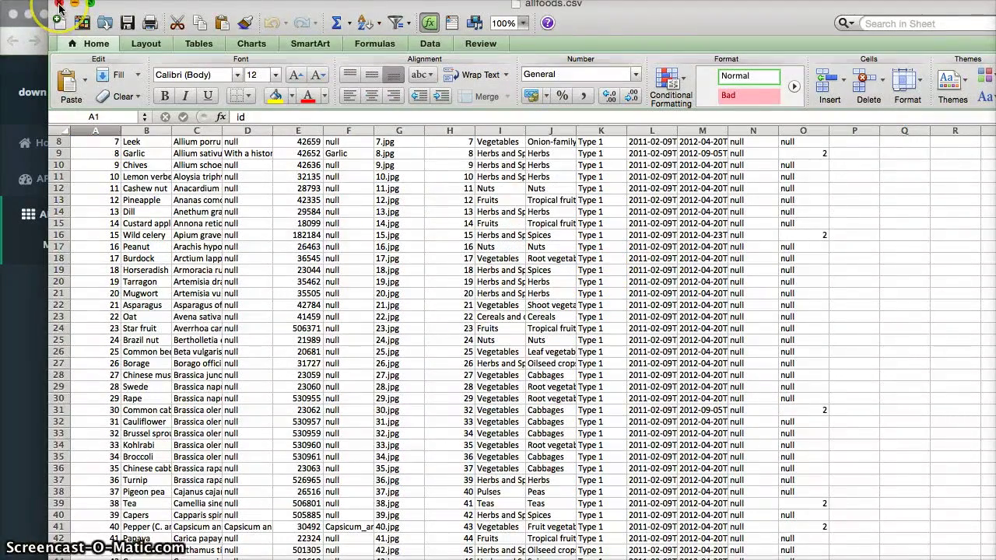
pyautogui.click(59, 6)
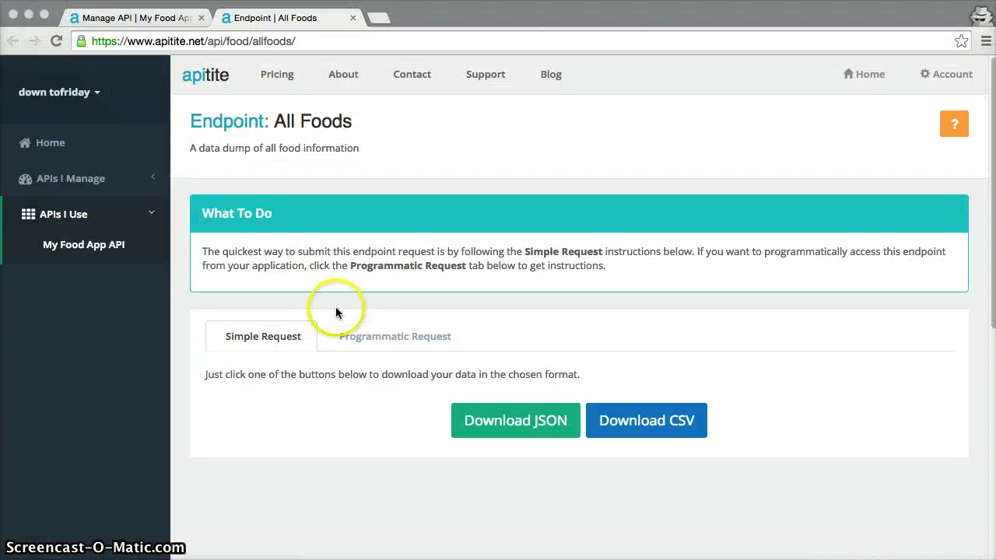
pyautogui.click(385, 347)
pyautogui.click(386, 340)
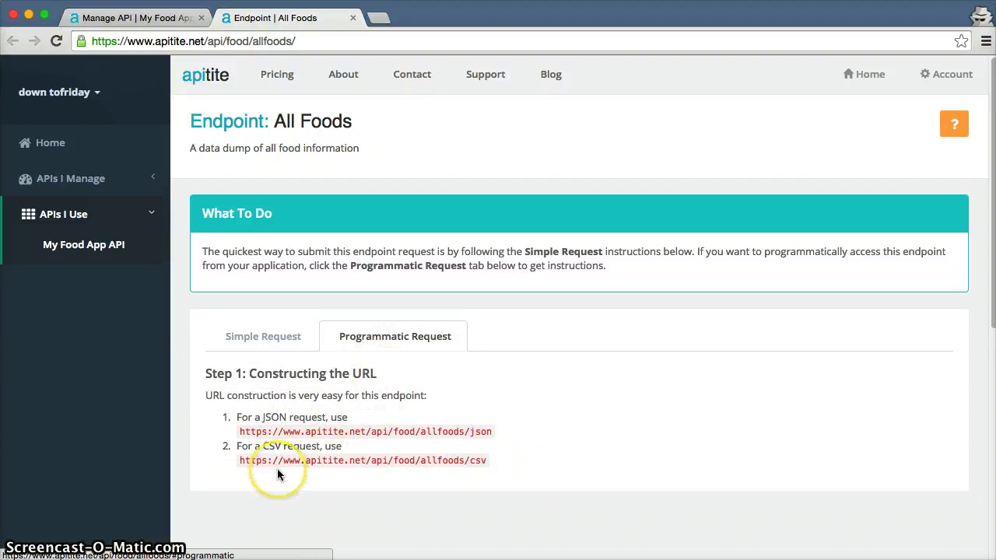
pyautogui.click(346, 42)
pyautogui.click(346, 42)
pyautogui.write('json')
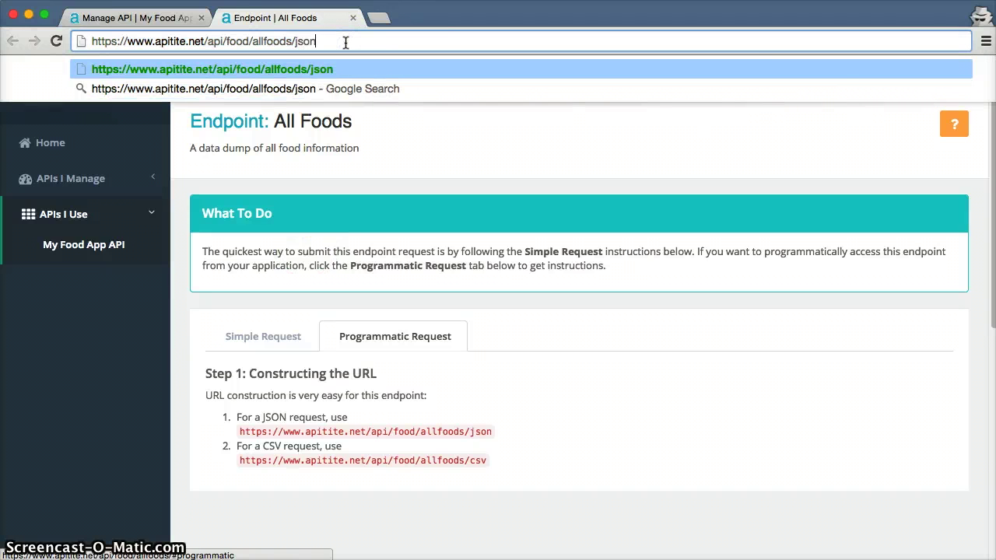
pyautogui.press('Return')
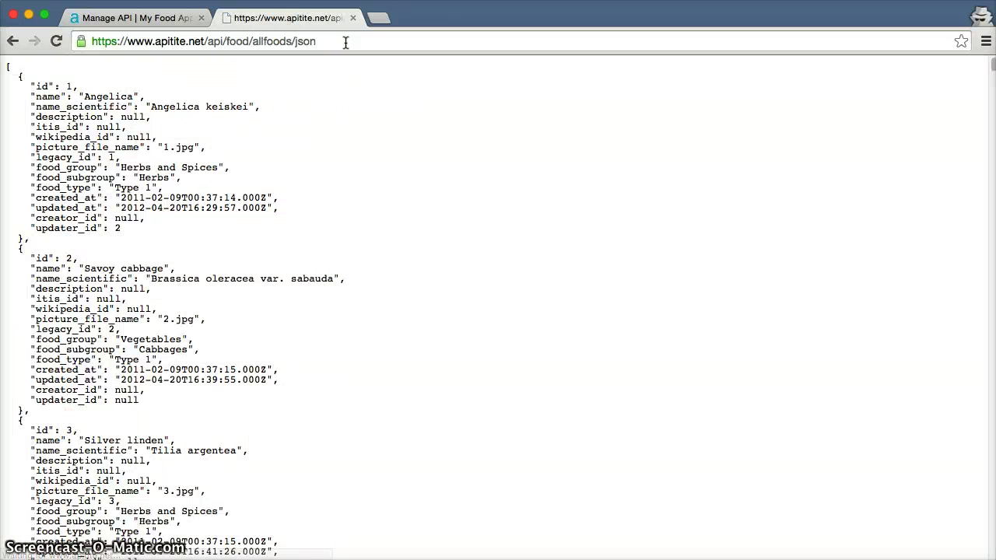
pyautogui.click(326, 44)
pyautogui.click(343, 166)
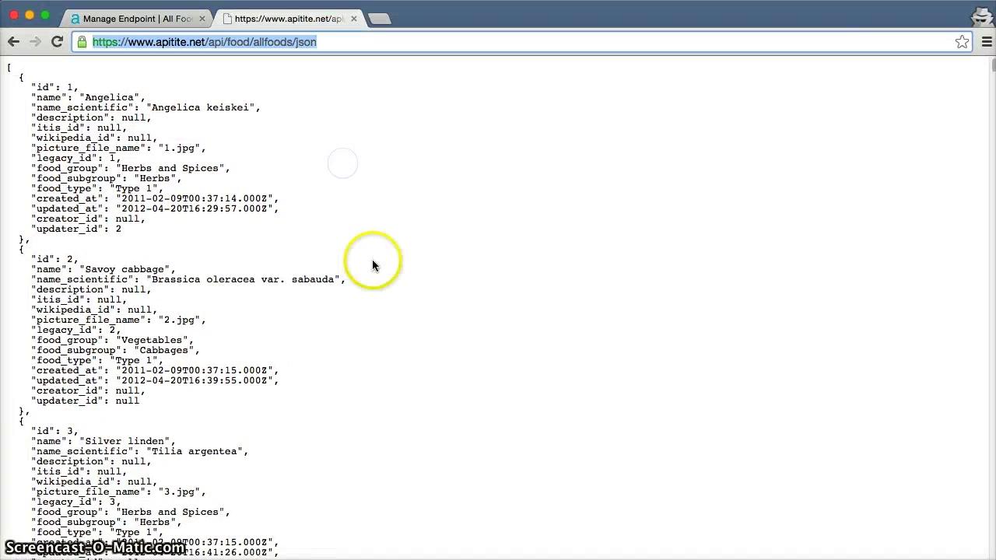
pyautogui.scroll(-5, 373, 262)
pyautogui.scroll(-10, 373, 264)
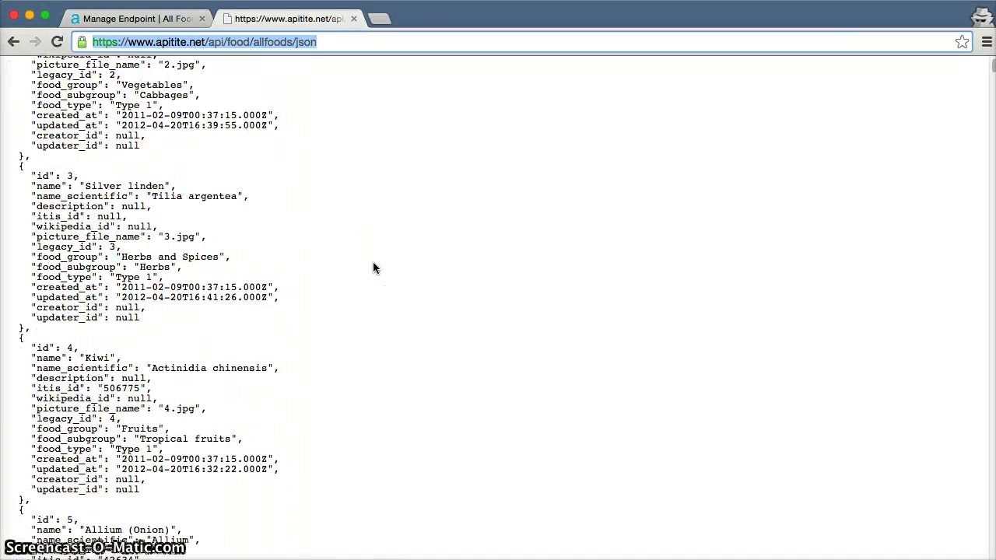
pyautogui.scroll(-3, 373, 267)
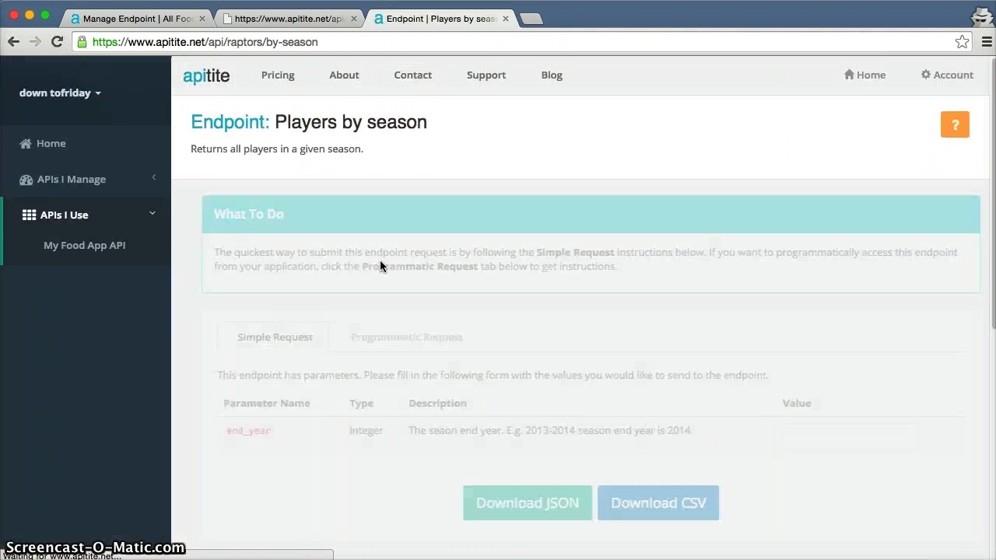
# Enter 2014 as the end_year value of the Players by season endpoint and read its programmatic request instructions
pyautogui.scroll(-1, 379, 260)
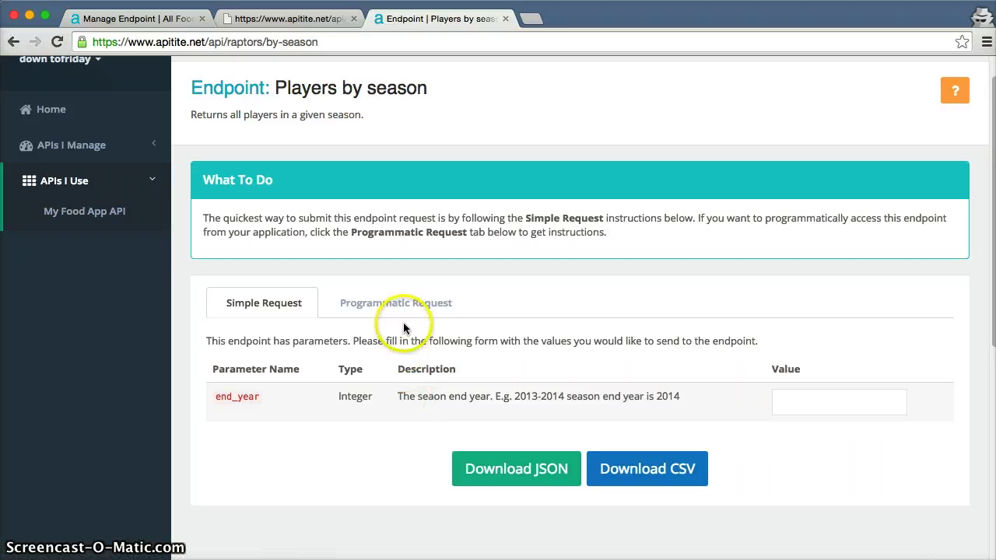
pyautogui.click(822, 399)
pyautogui.write('2014')
pyautogui.click(420, 307)
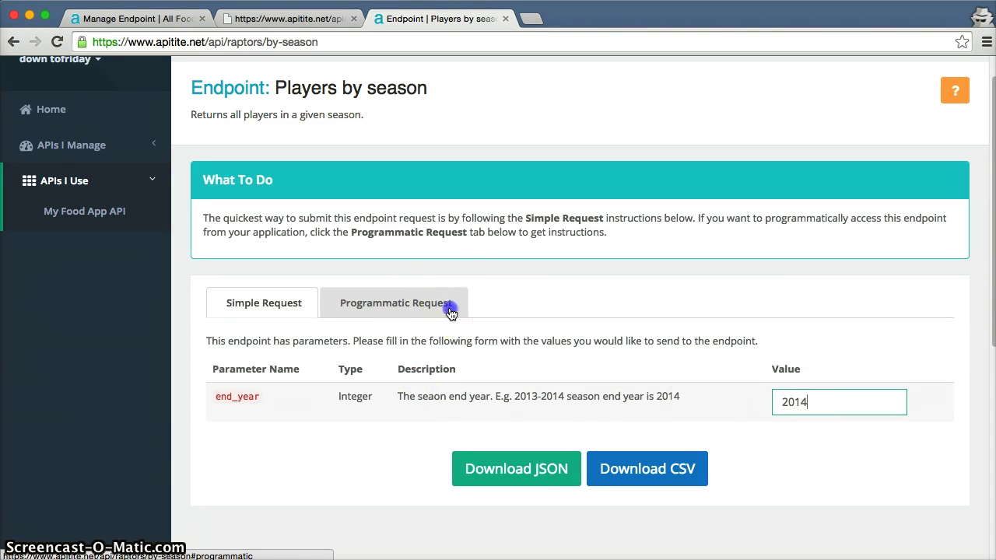
pyautogui.scroll(-1, 349, 360)
pyautogui.scroll(-7, 349, 360)
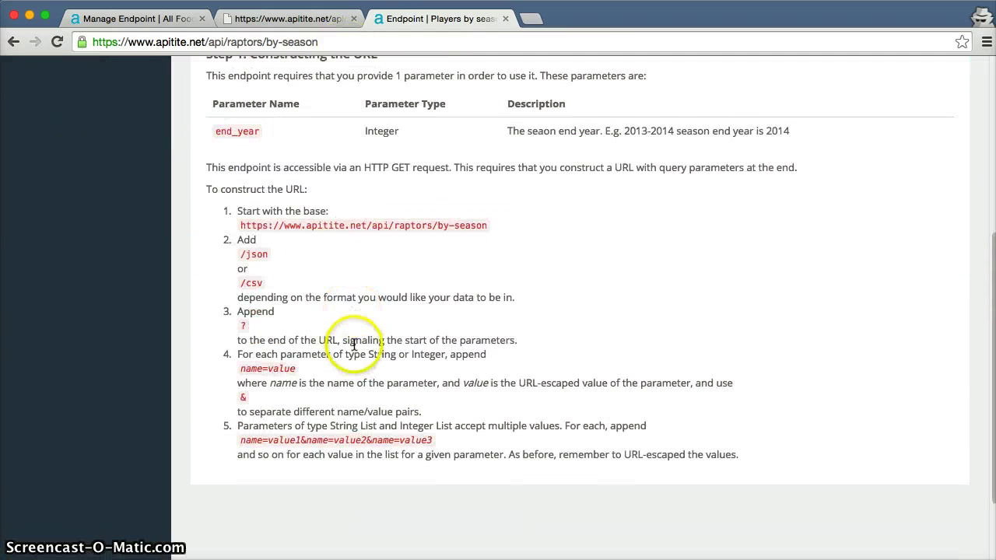
# Request the season data by appending /json?end_year=2014 to the by-season URL and examine the returned player records
pyautogui.click(354, 42)
pyautogui.click(354, 43)
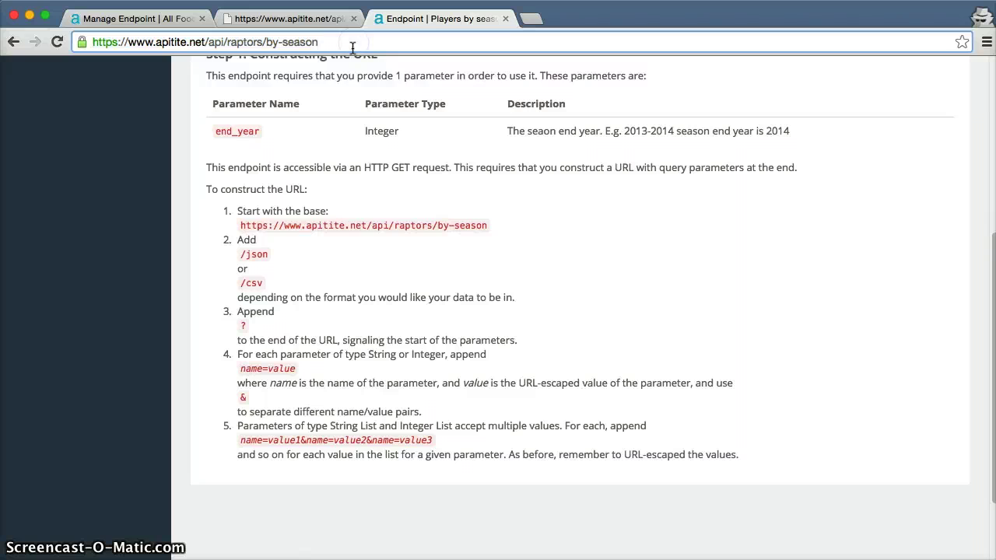
pyautogui.write('/json?end_year=2014')
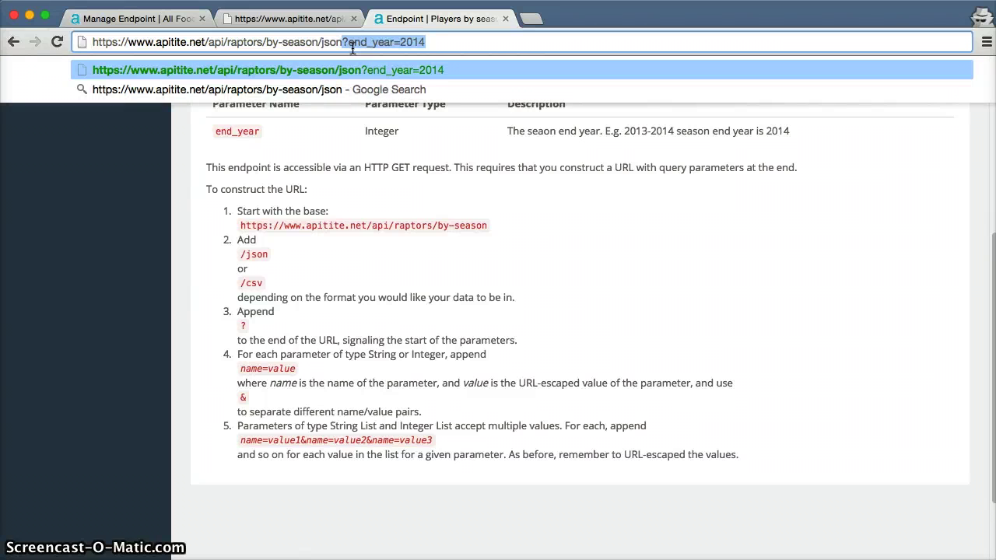
pyautogui.press('Right')
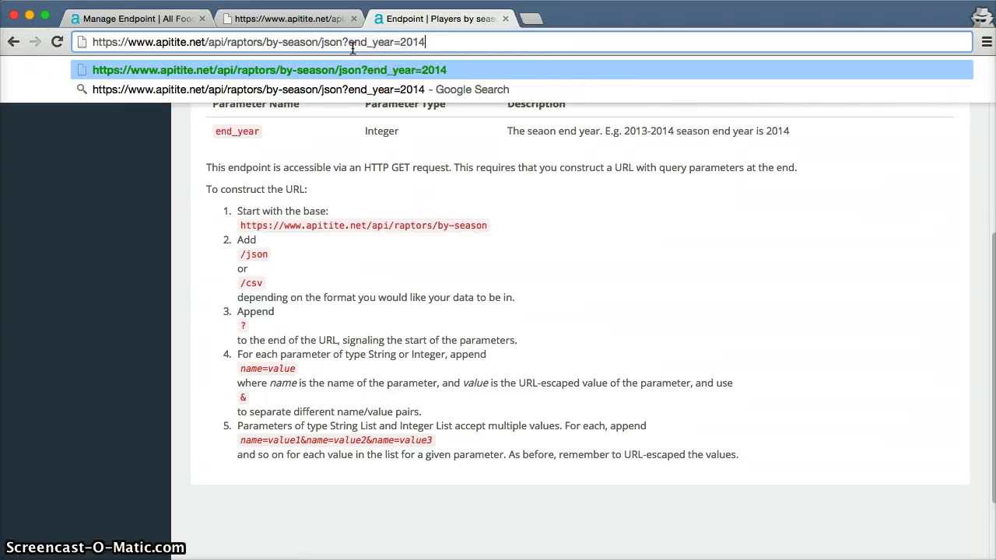
pyautogui.press('Return')
pyautogui.click(141, 221)
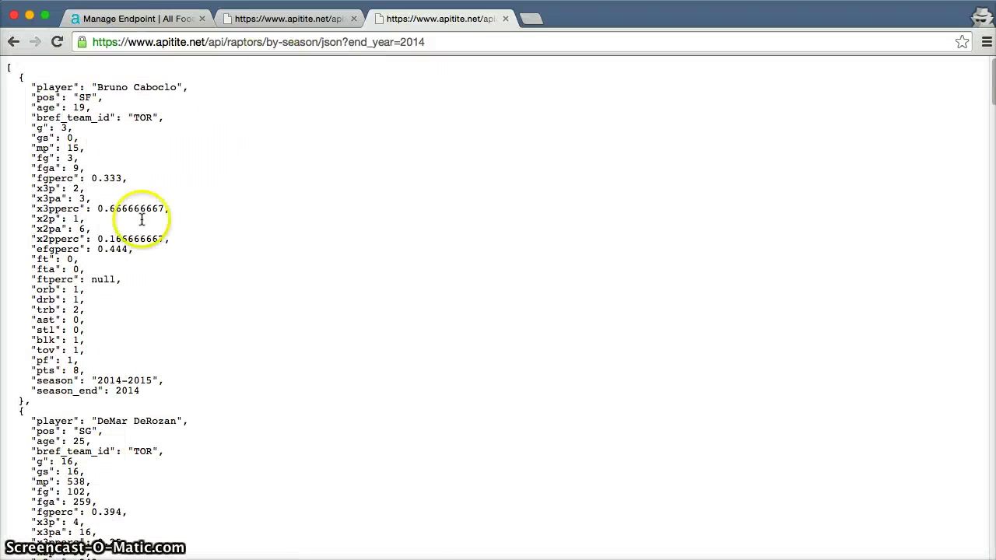
pyautogui.scroll(-5, 132, 268)
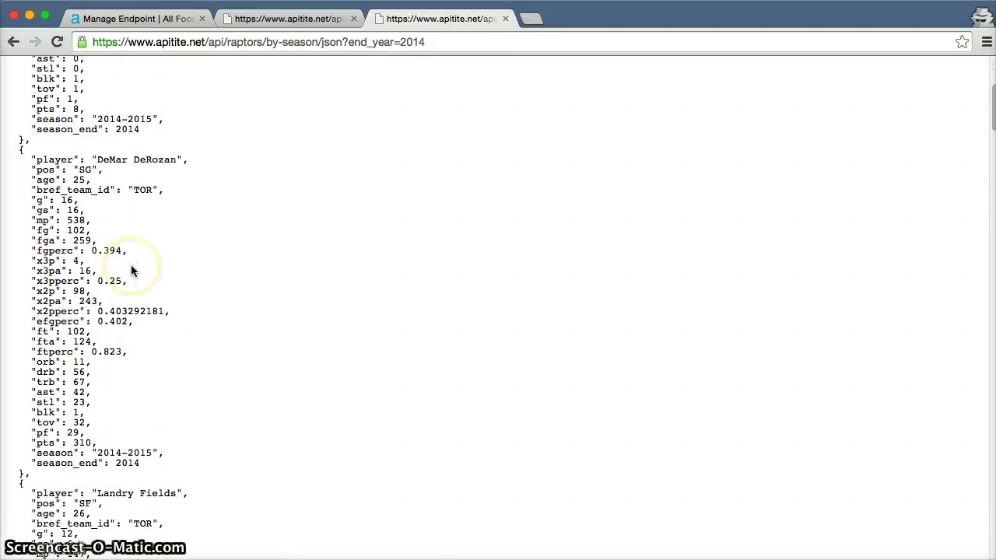
pyautogui.scroll(-1, 131, 269)
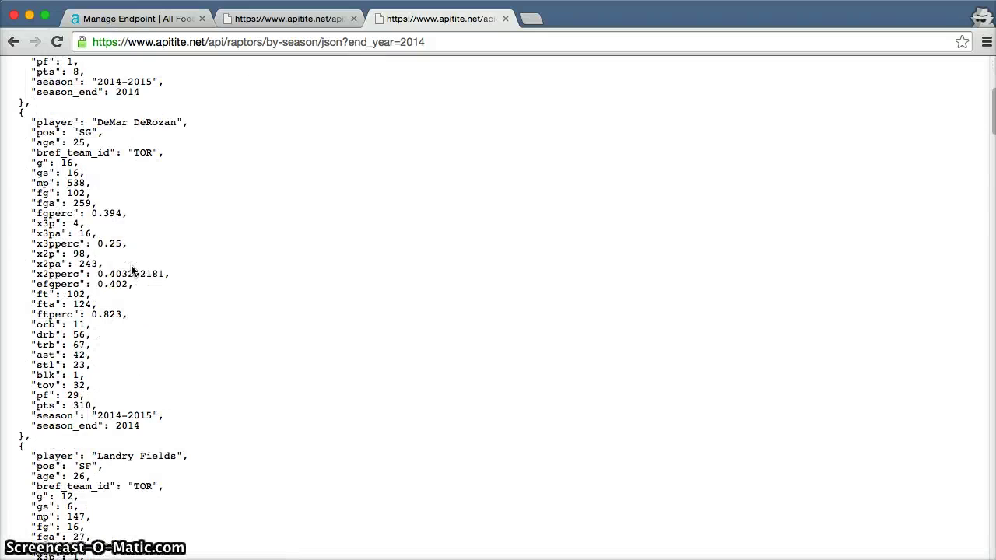